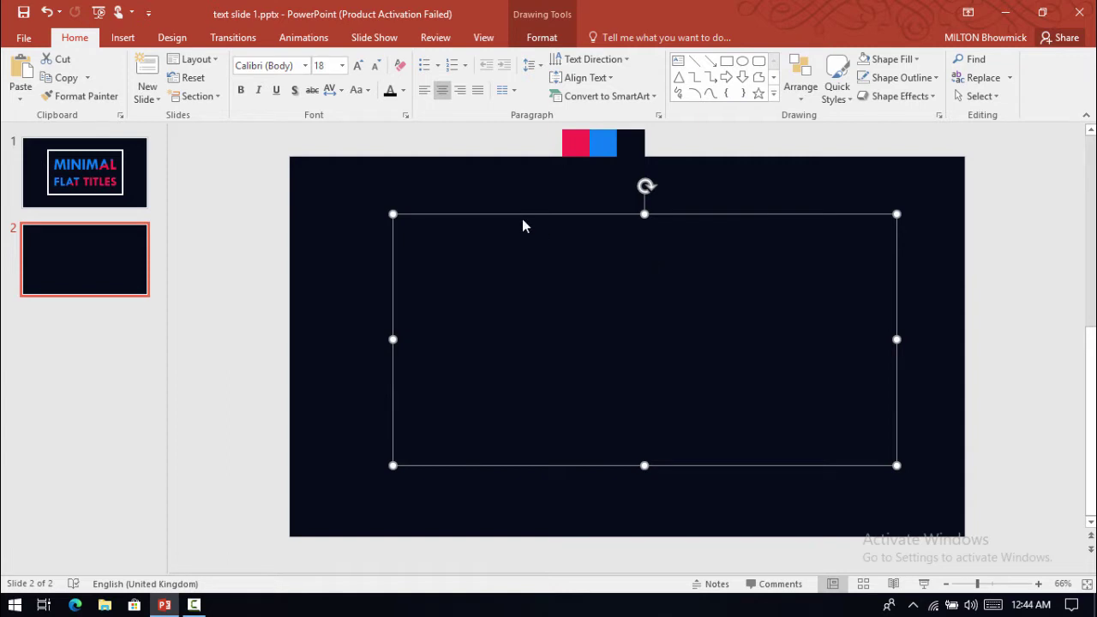
# Type 'minimal flat titles' into the text box.
pyautogui.write('MINI')
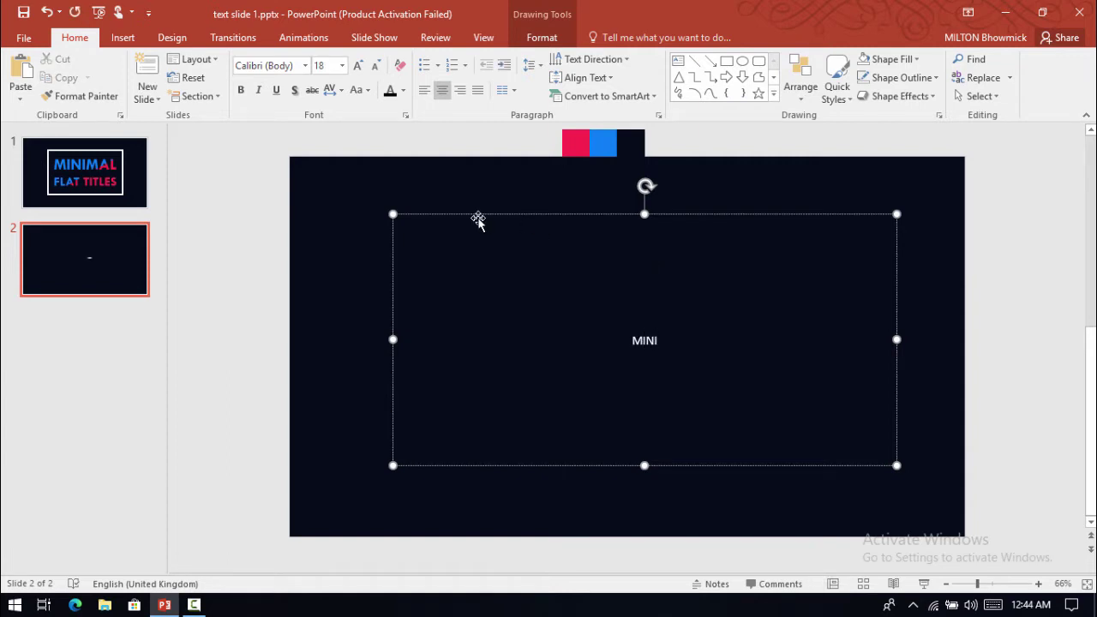
pyautogui.press('BackSpace')
pyautogui.press('BackSpace')
pyautogui.press('BackSpace')
pyautogui.press('BackSpace')
pyautogui.write('minimal flat titles')
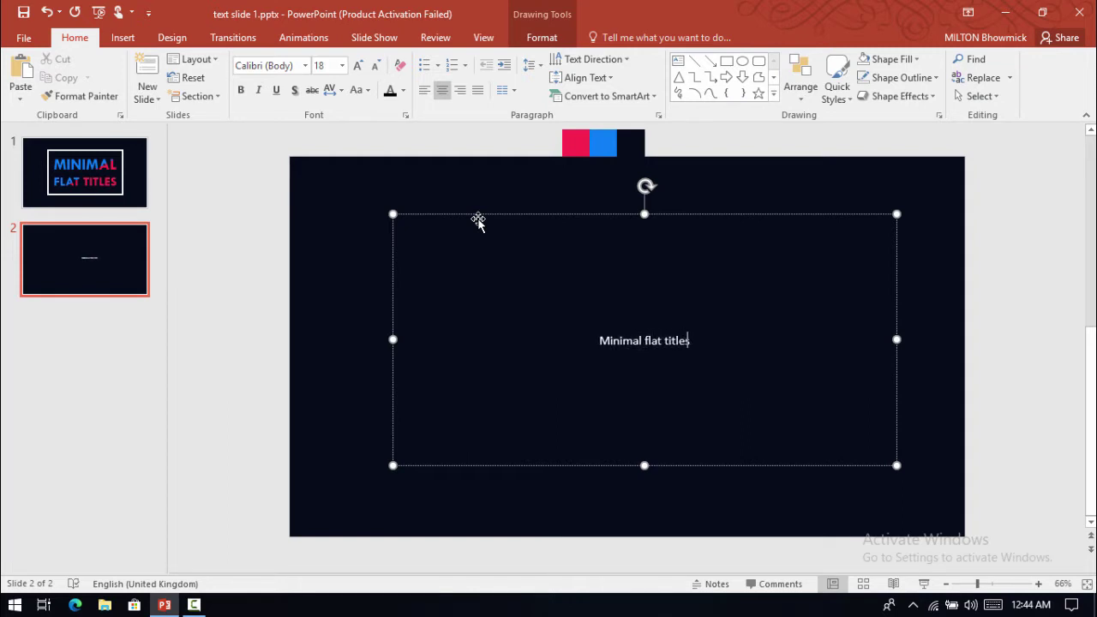
# Set all the title text to Tw Cen MT at size 100.
pyautogui.hotkey('ctrl', 'a')
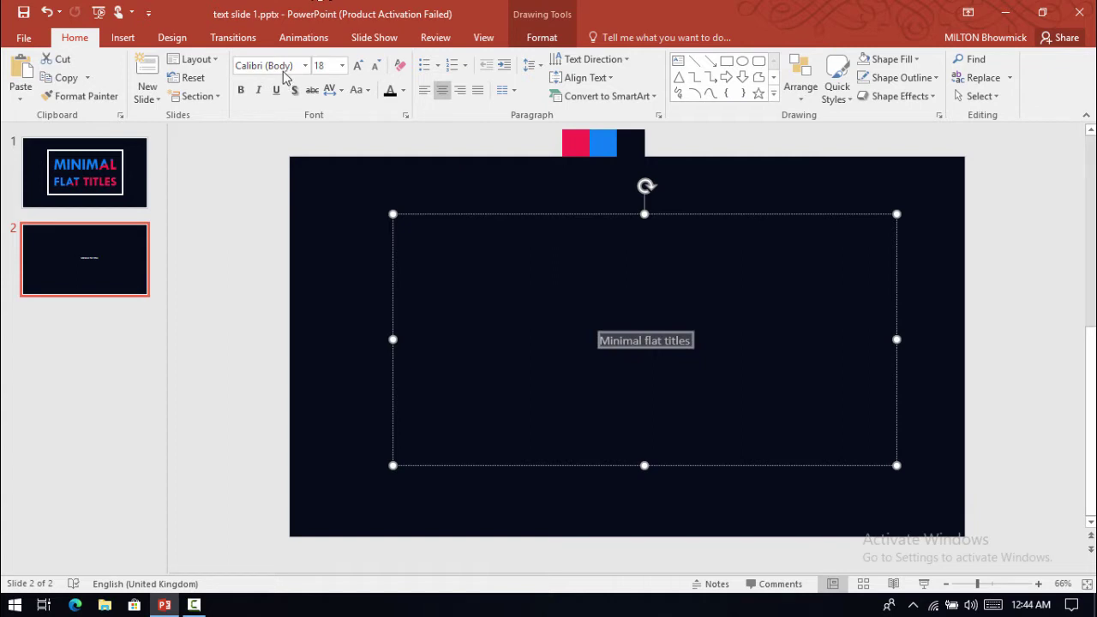
pyautogui.click(285, 69)
pyautogui.write('Tw Cen MT')
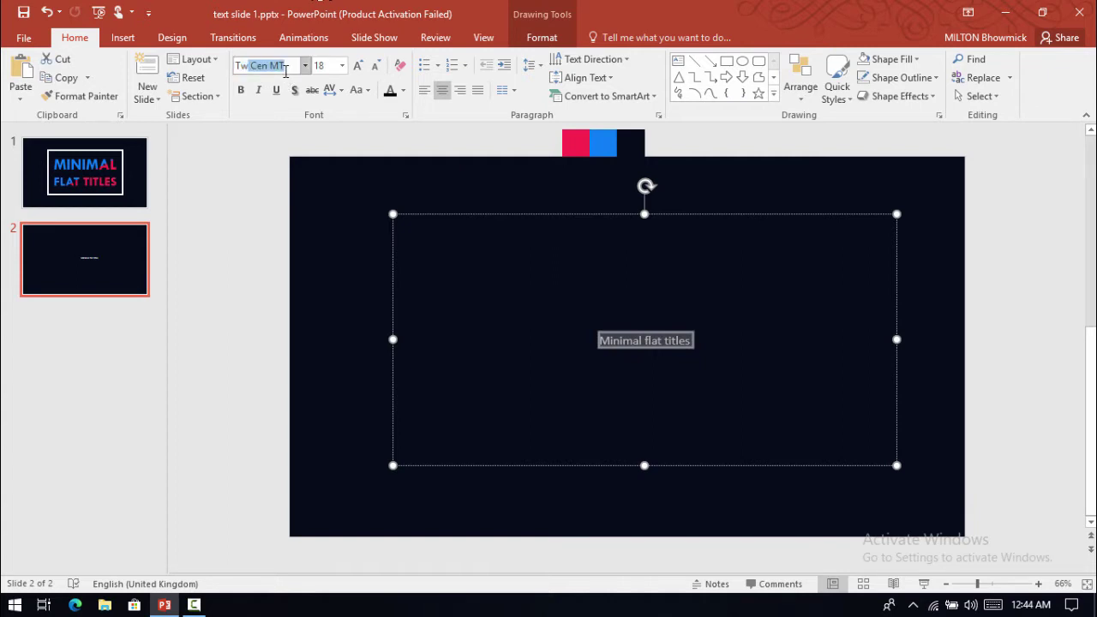
pyautogui.press('Return')
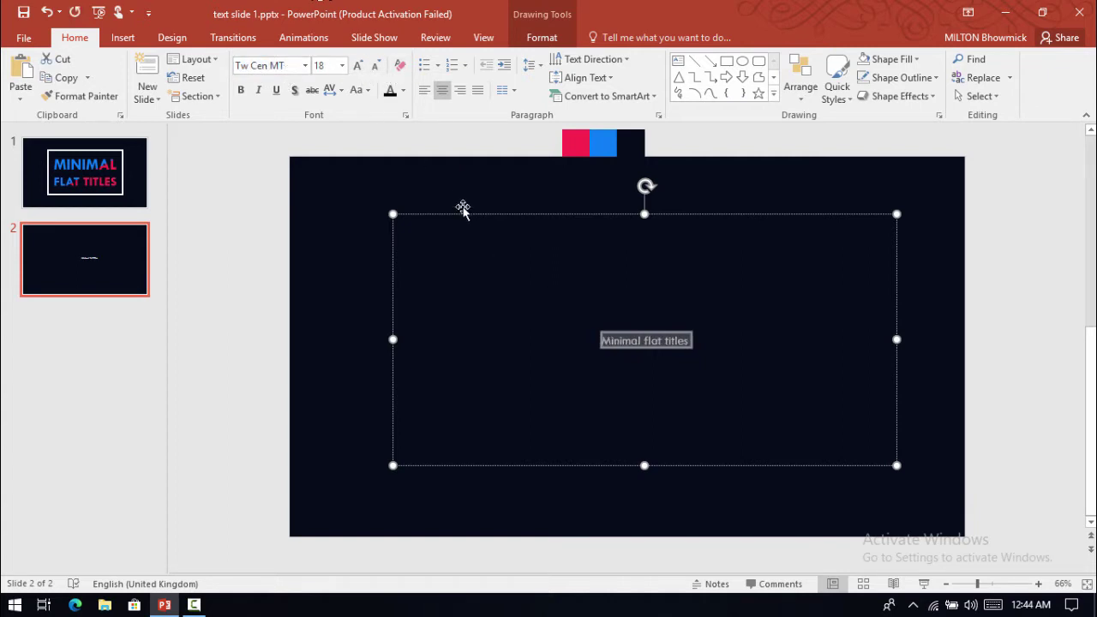
pyautogui.click(326, 67)
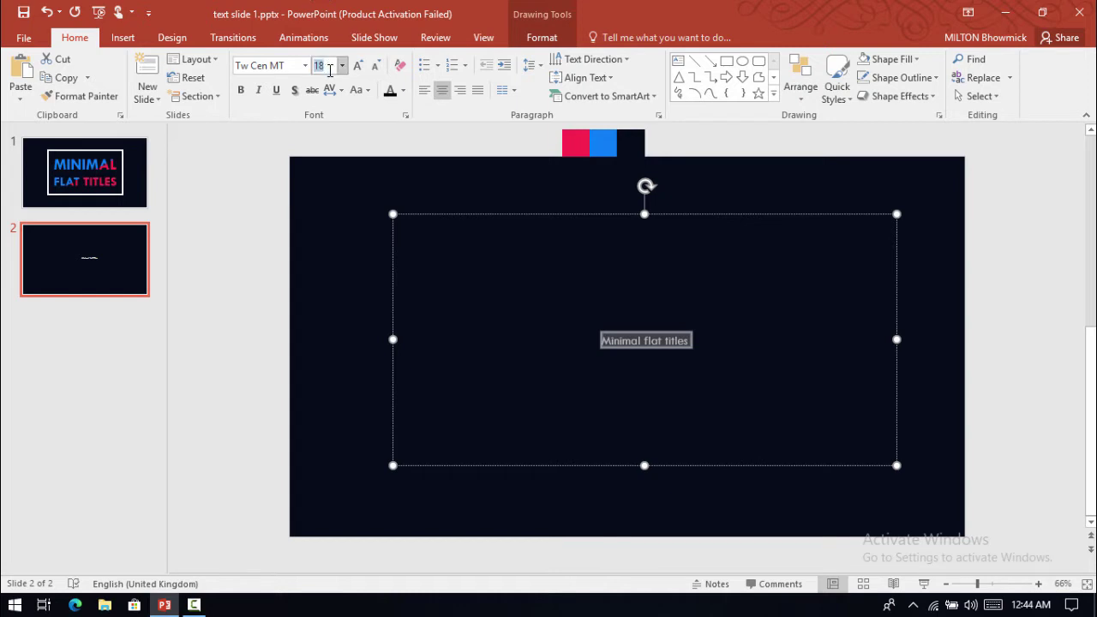
pyautogui.press('Return')
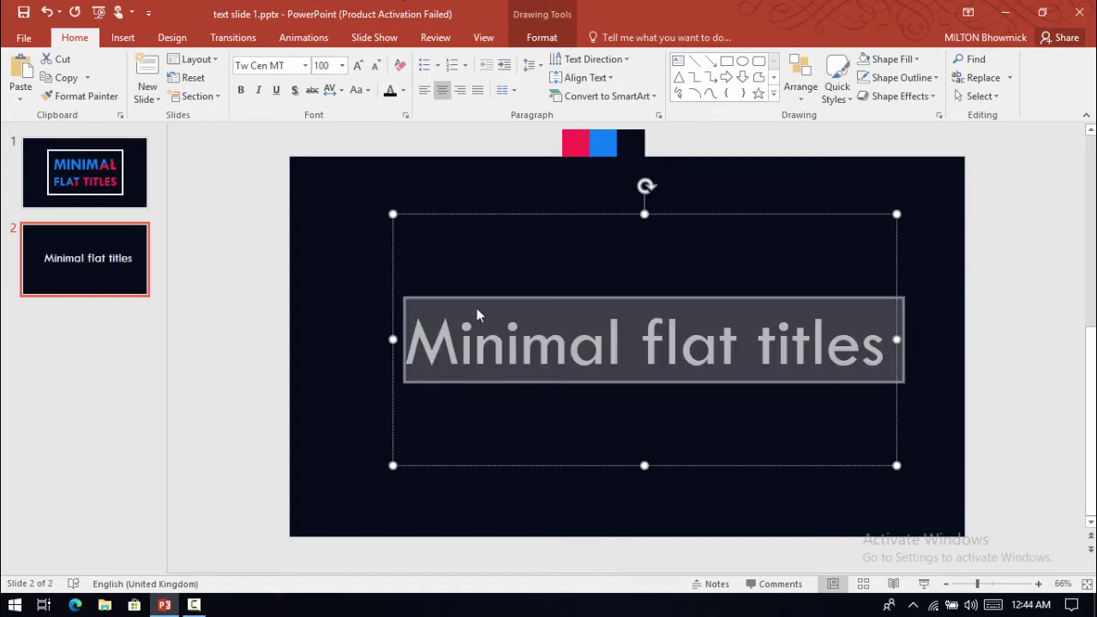
# Change the title's letter case to all capitals.
pyautogui.click(367, 90)
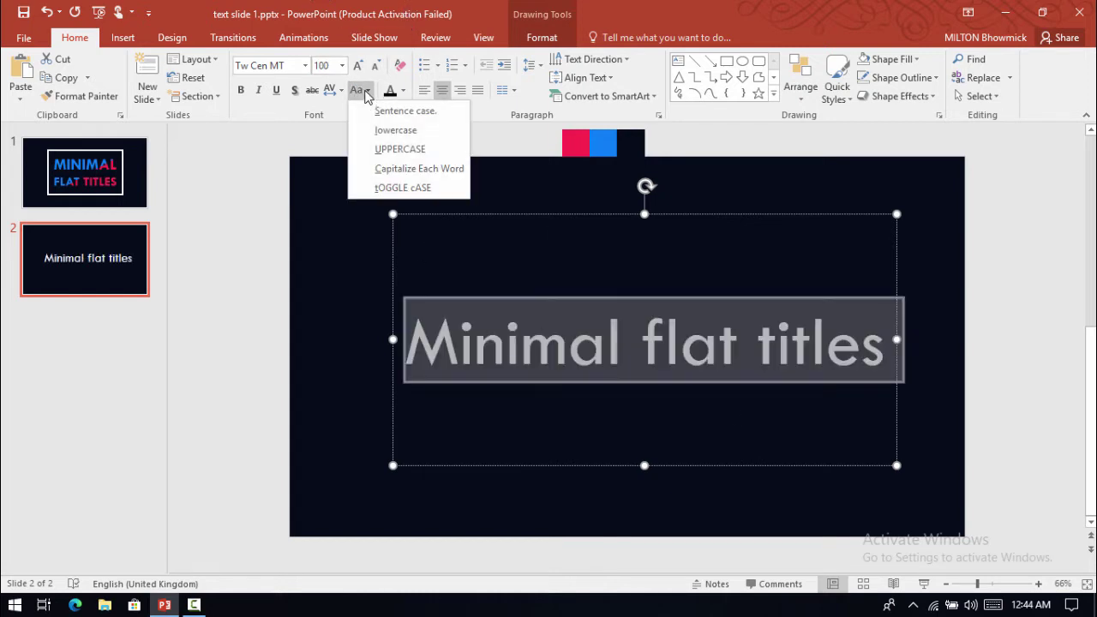
pyautogui.click(395, 129)
pyautogui.click(407, 157)
# Break the title onto two lines before FLAT and enlarge MINIMAL to 125.
pyautogui.click(725, 300)
pyautogui.press('Return')
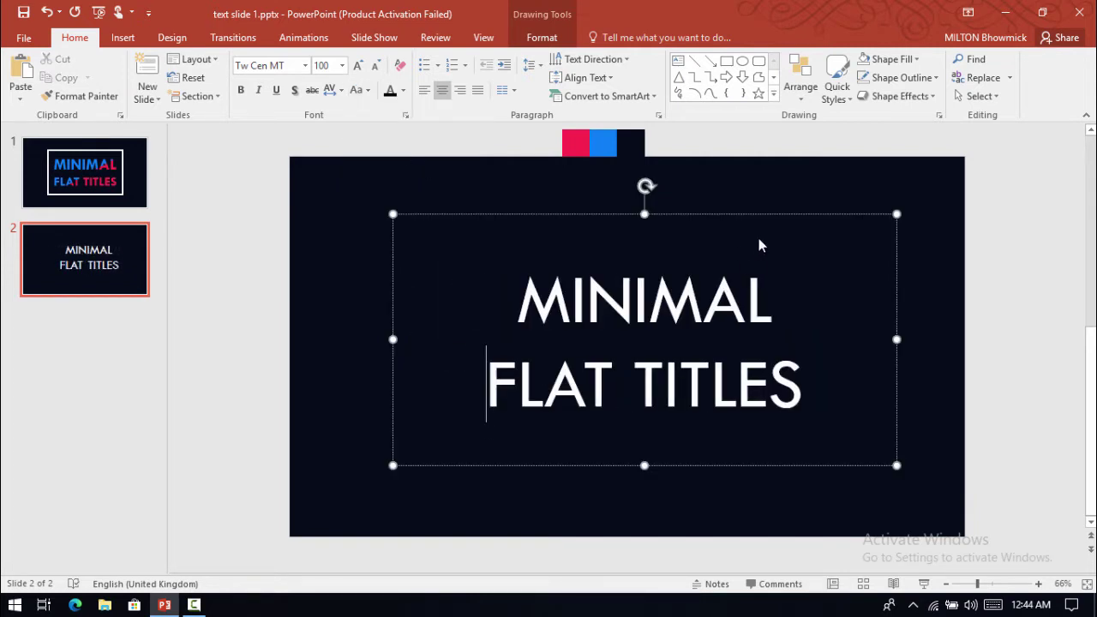
pyautogui.moveTo(774, 300); pyautogui.dragTo(516, 300)
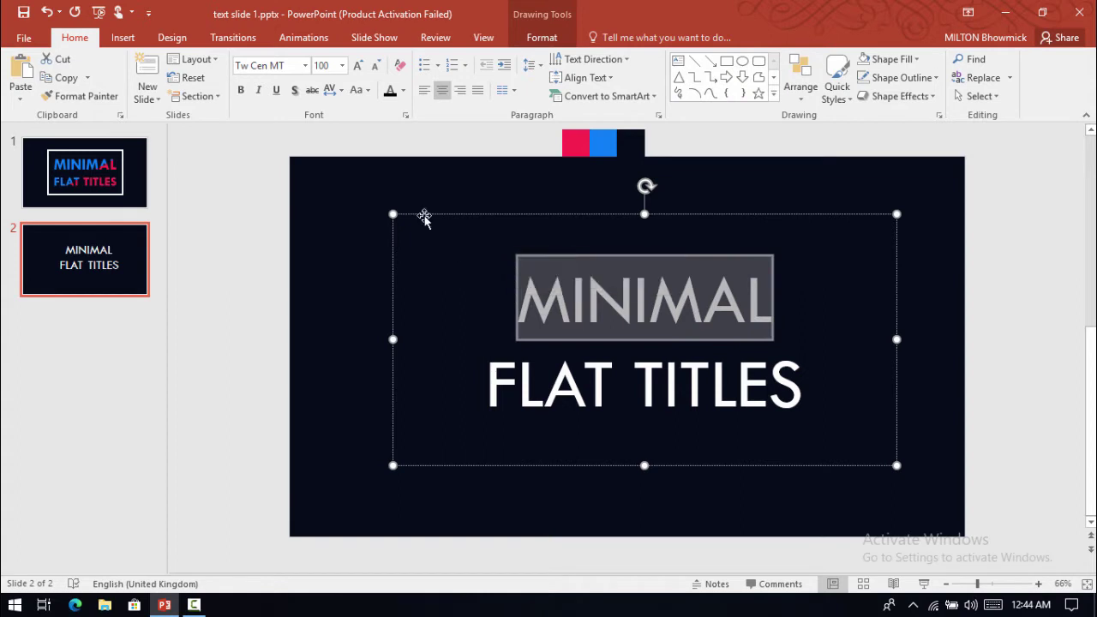
pyautogui.click(322, 66)
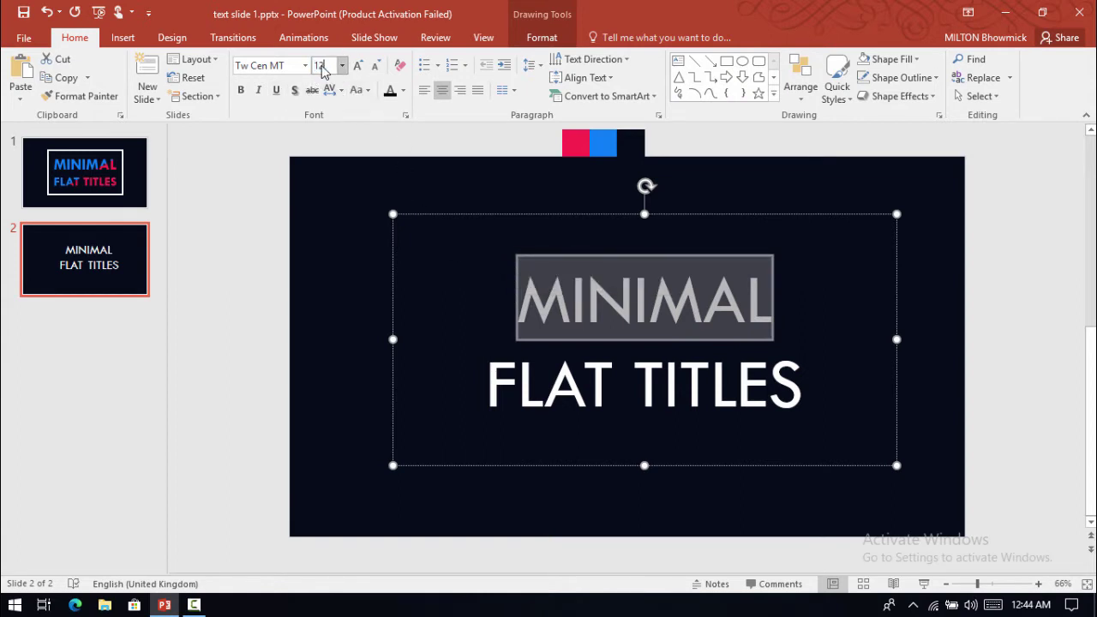
pyautogui.press('Return')
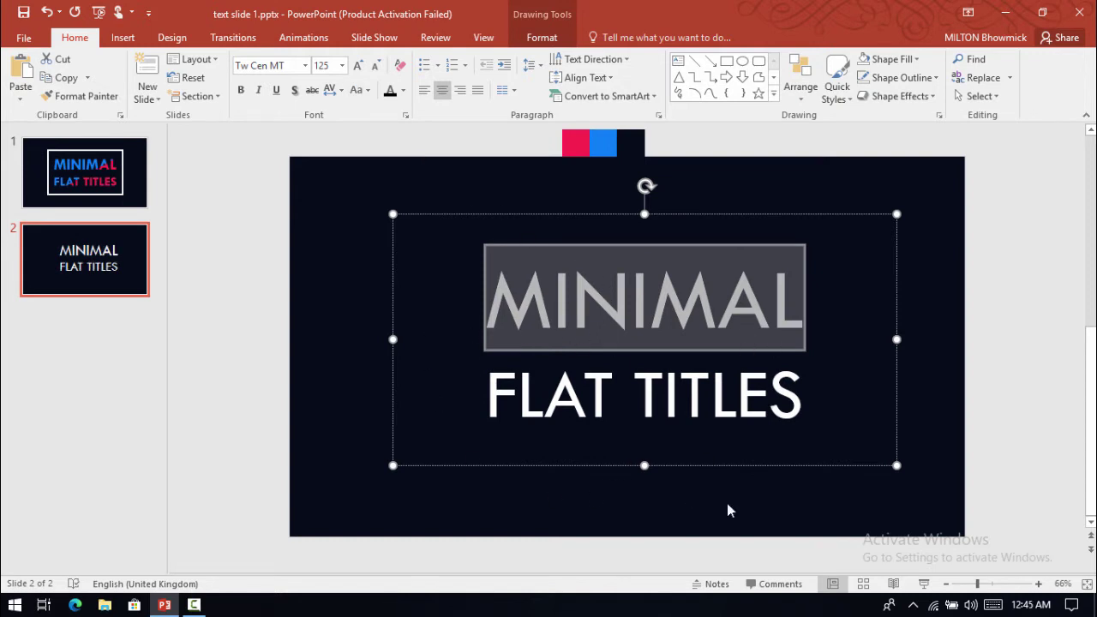
# Narrow the title box, centre it on the slide and make the text bold.
pyautogui.moveTo(897, 339); pyautogui.dragTo(768, 338)
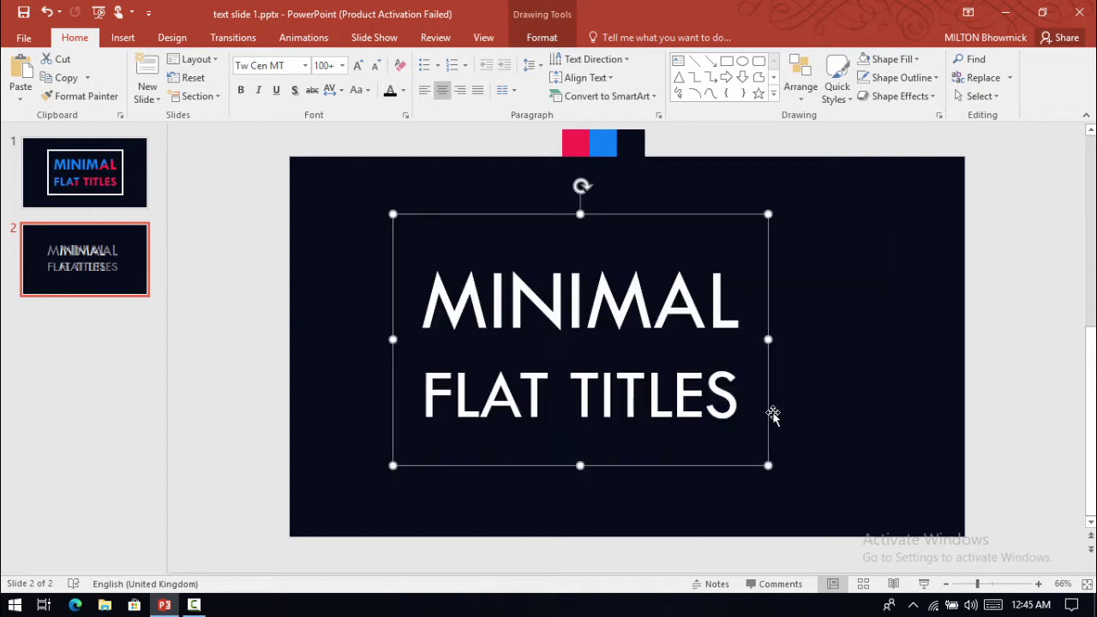
pyautogui.moveTo(769, 420); pyautogui.dragTo(831, 427)
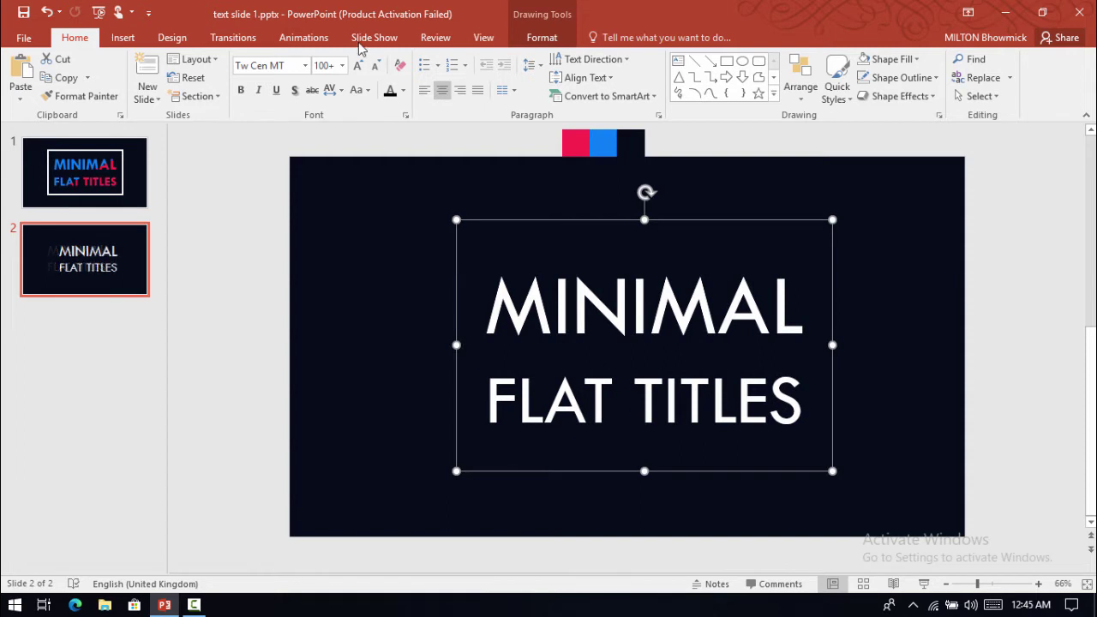
pyautogui.click(241, 90)
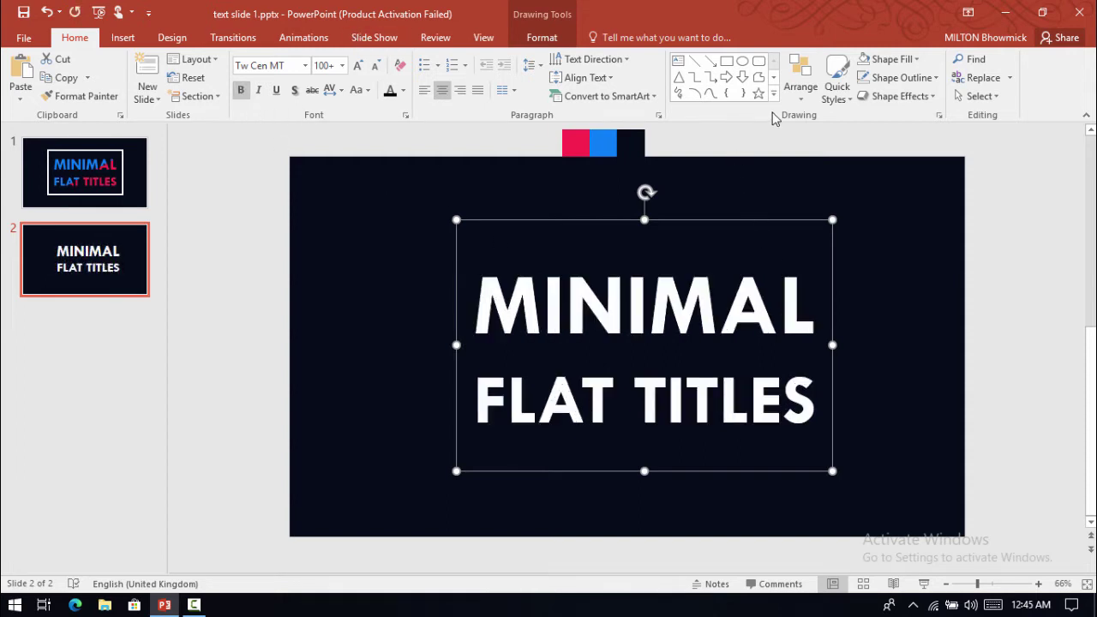
pyautogui.click(727, 61)
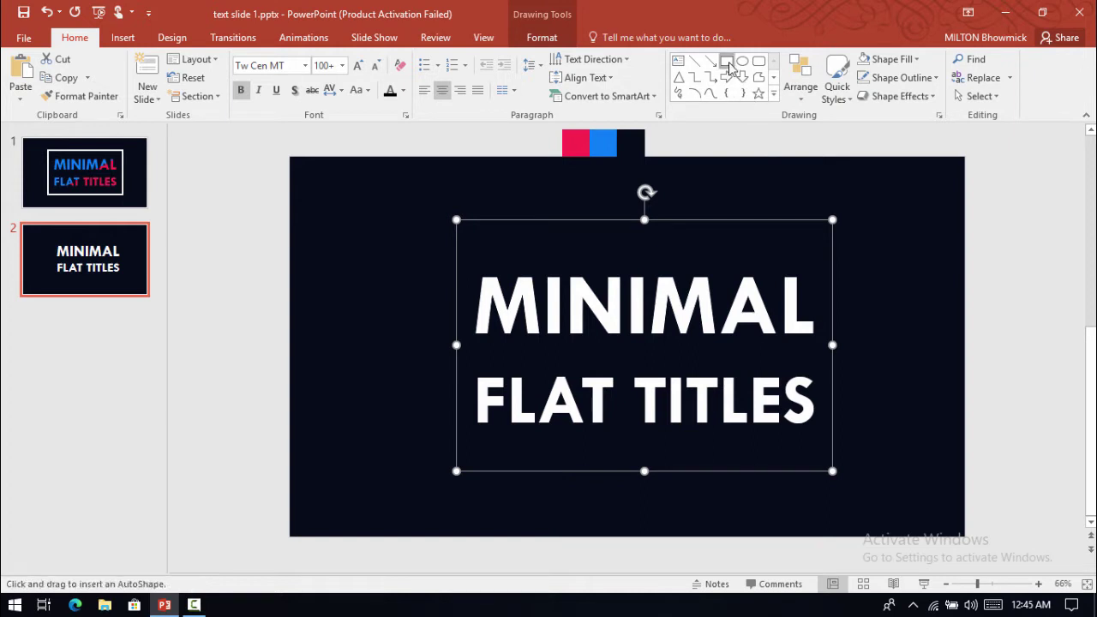
# Draw a rectangle over the title and tilt it diagonally, shifted slightly left.
pyautogui.moveTo(435, 190); pyautogui.dragTo(839, 405)
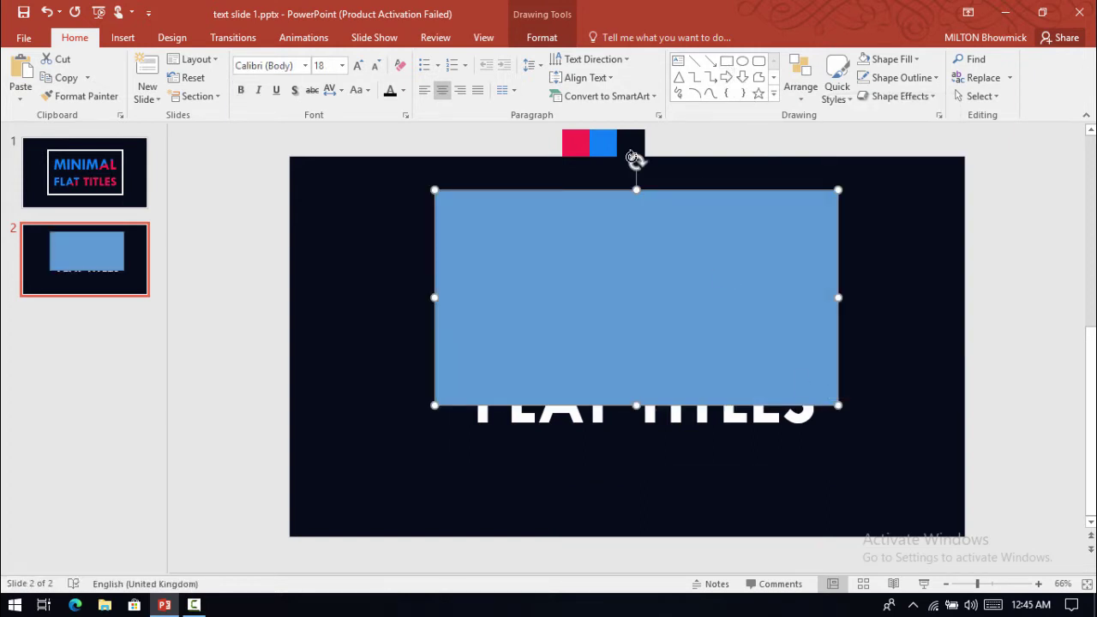
pyautogui.moveTo(637, 161); pyautogui.dragTo(566, 194)
pyautogui.moveTo(717, 304); pyautogui.dragTo(683, 285)
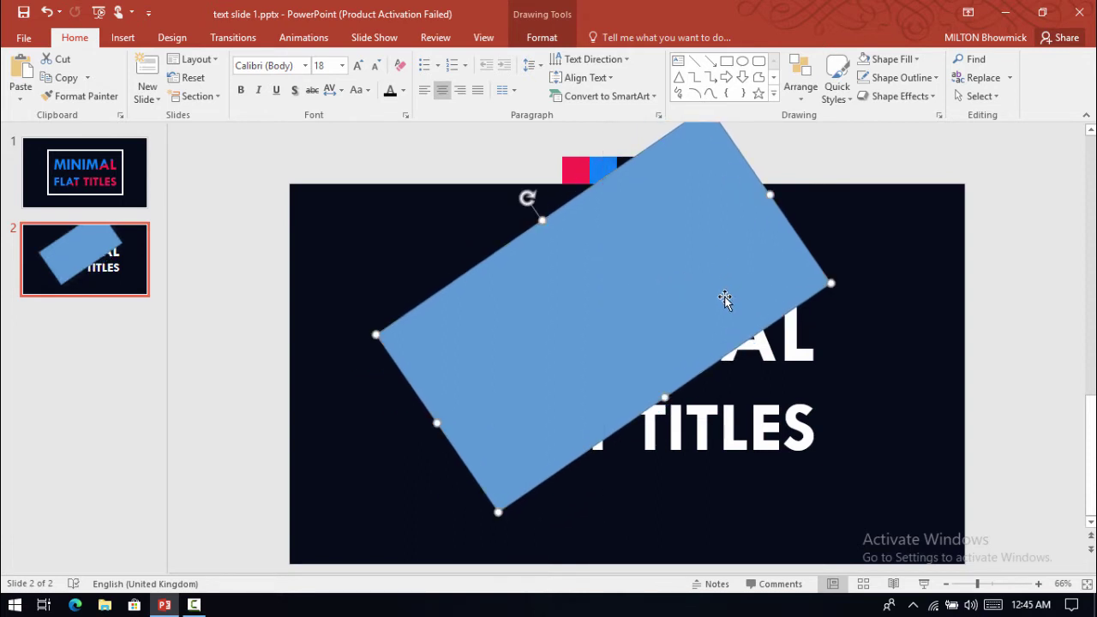
# Duplicate the title text box and align the copy exactly over the original.
pyautogui.click(759, 346)
pyautogui.click(798, 247)
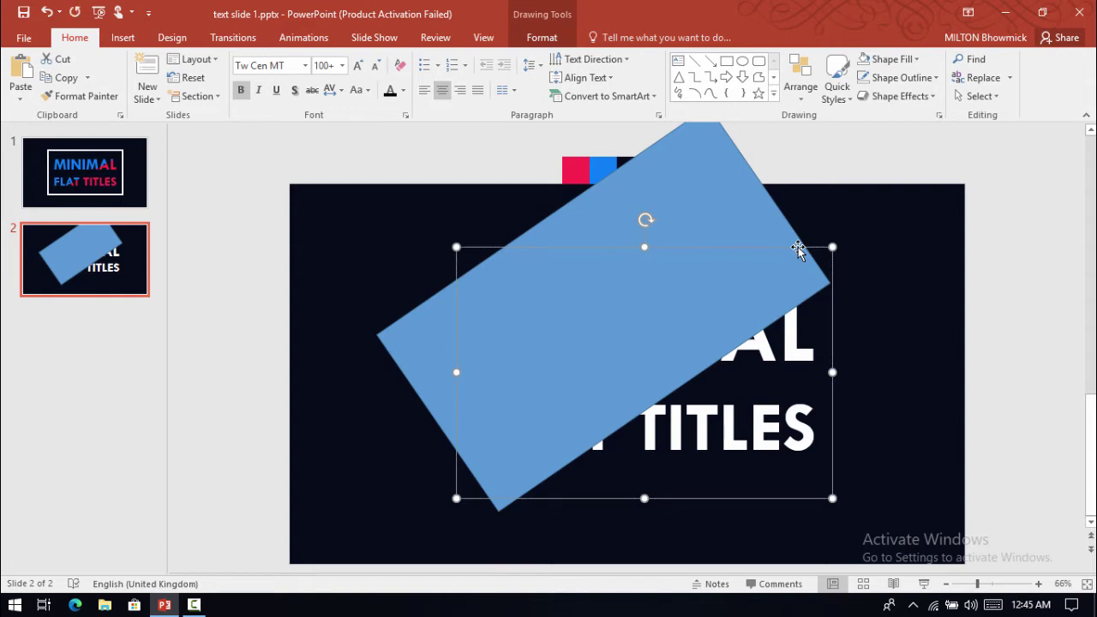
pyautogui.hotkey('ctrl', 'd')
pyautogui.moveTo(840, 355); pyautogui.dragTo(835, 343)
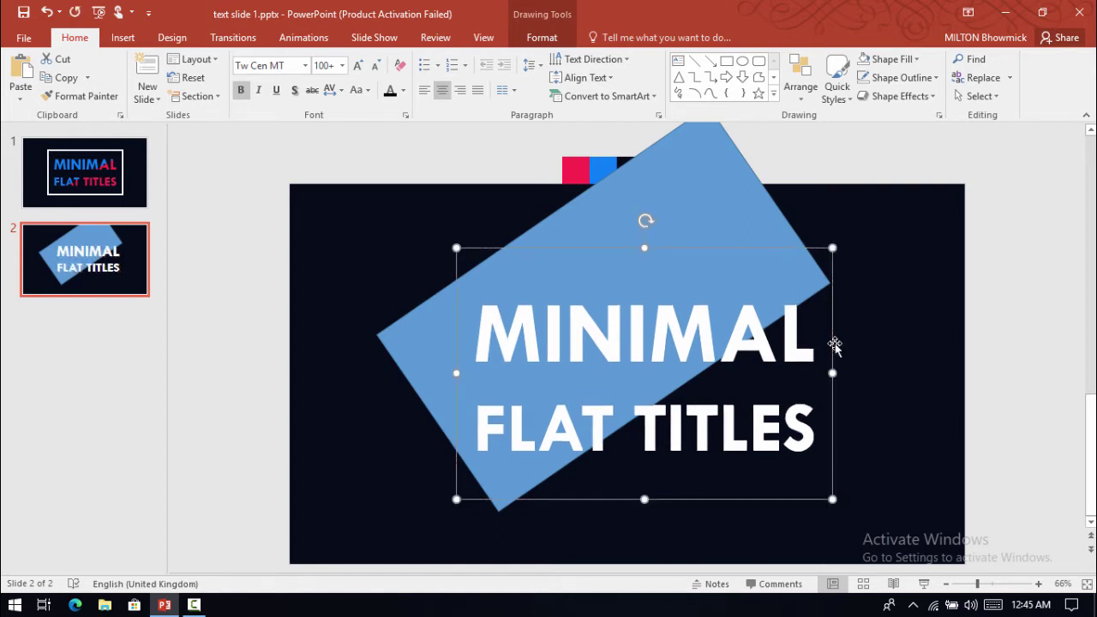
pyautogui.hotkey('ctrl', 'Down')
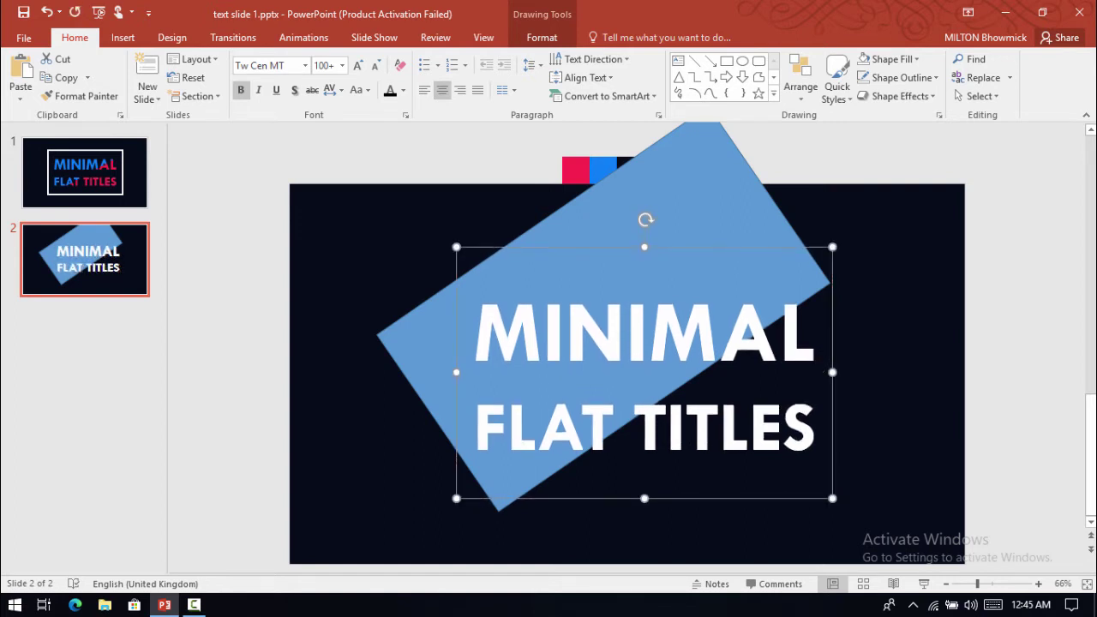
pyautogui.click(699, 181)
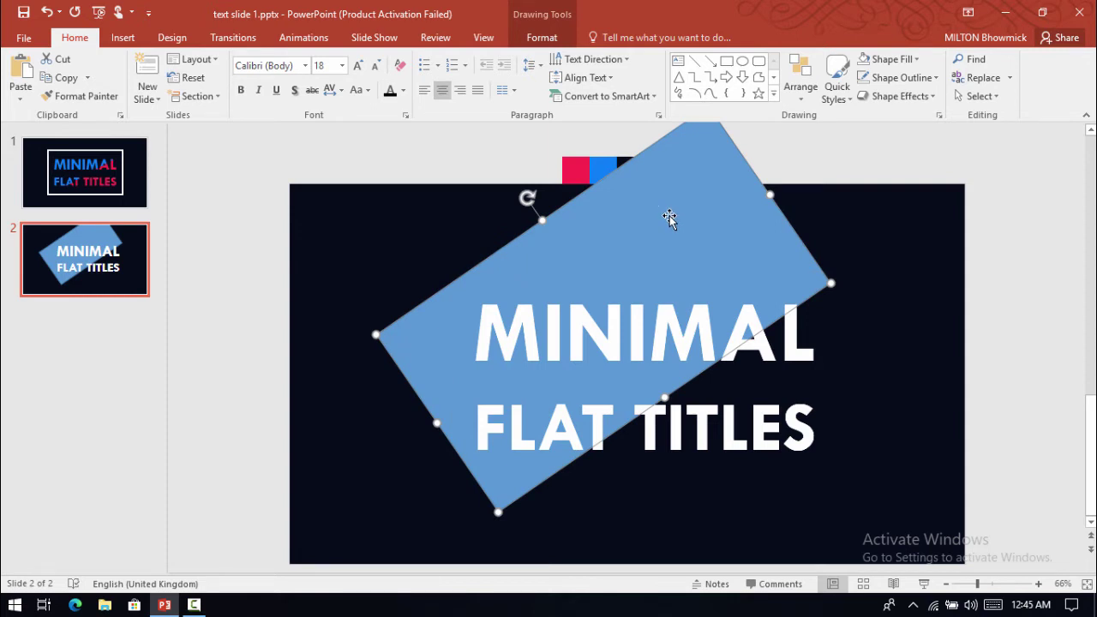
# Copy the tilted rectangle below-right of the first and give both No Outline.
pyautogui.hotkey('ctrl', 'v')
pyautogui.moveTo(600, 232); pyautogui.dragTo(692, 407)
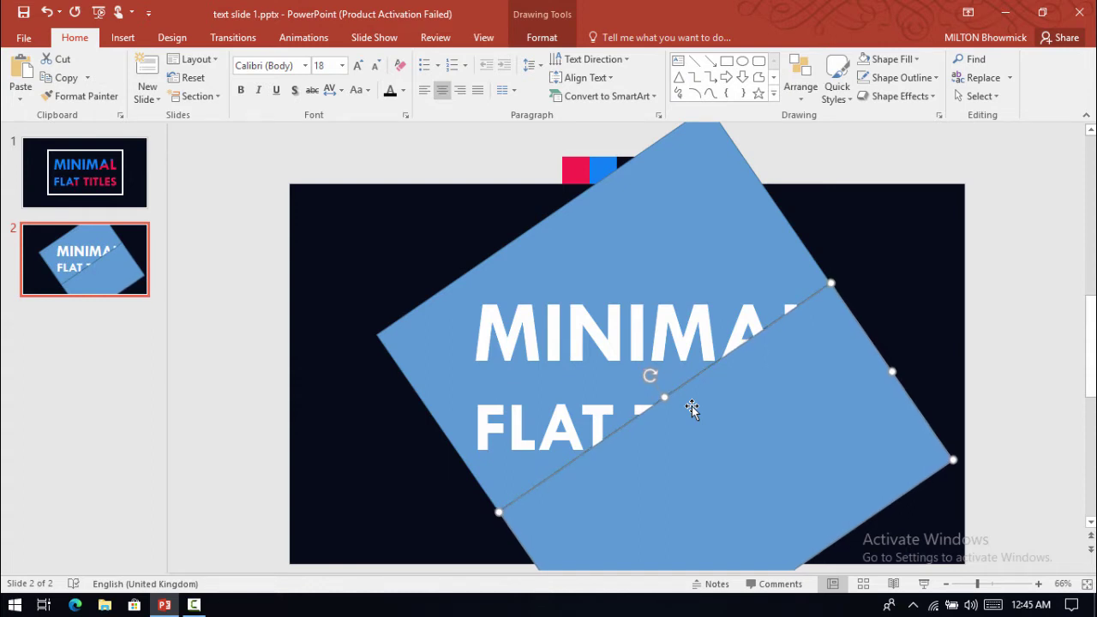
pyautogui.keyDown('shift'); pyautogui.click(747, 246); pyautogui.keyUp('shift')
pyautogui.rightClick(750, 248)
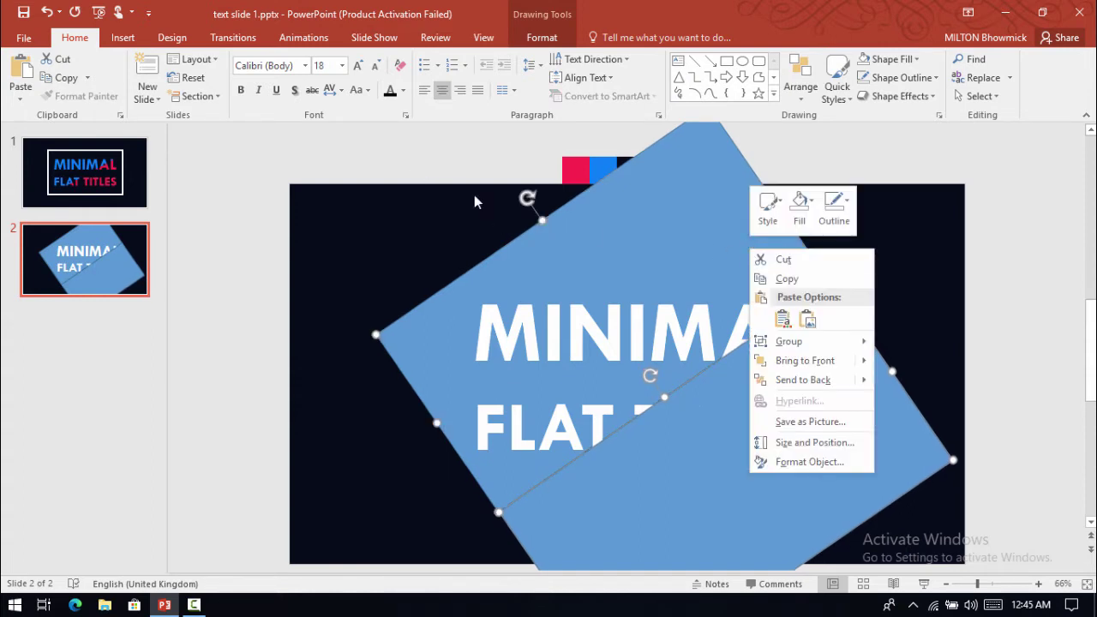
pyautogui.click(834, 206)
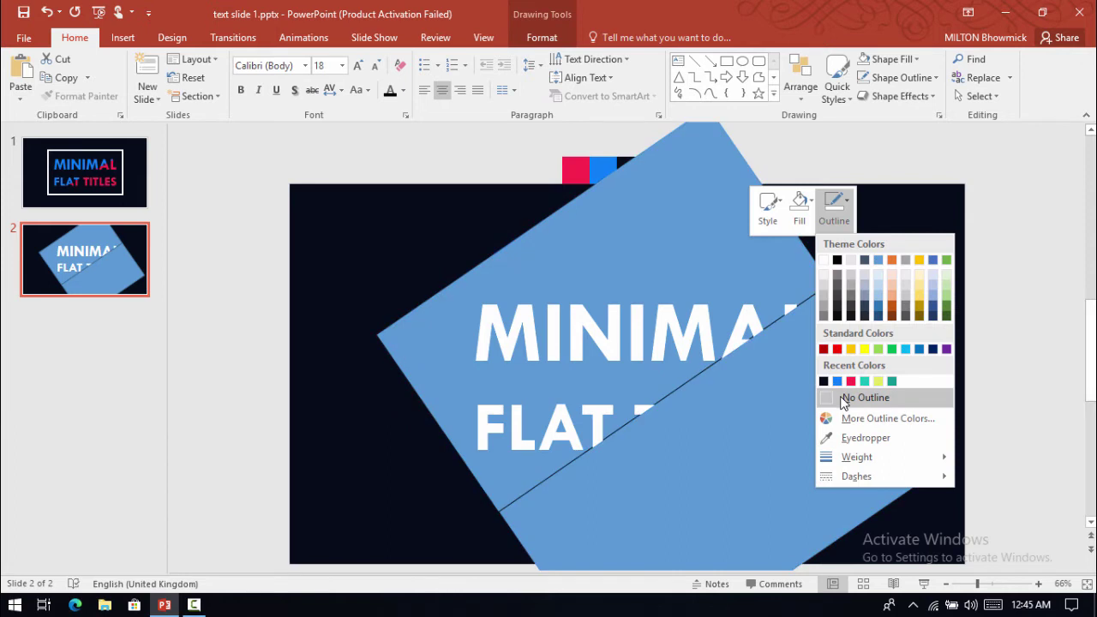
pyautogui.click(836, 394)
# Select only the lower blue rectangle.
pyautogui.click(924, 241)
pyautogui.click(786, 397)
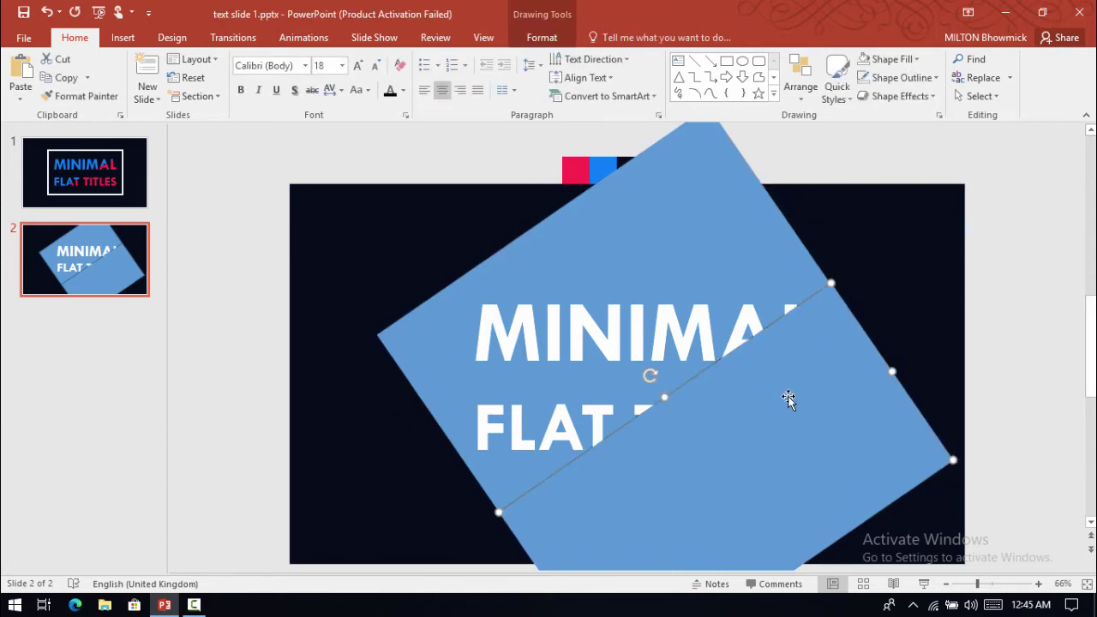
pyautogui.click(881, 183)
pyautogui.click(853, 321)
# Add the title text box to the lower rectangle selection and open Merge Shapes.
pyautogui.scroll(8, 686, 343)
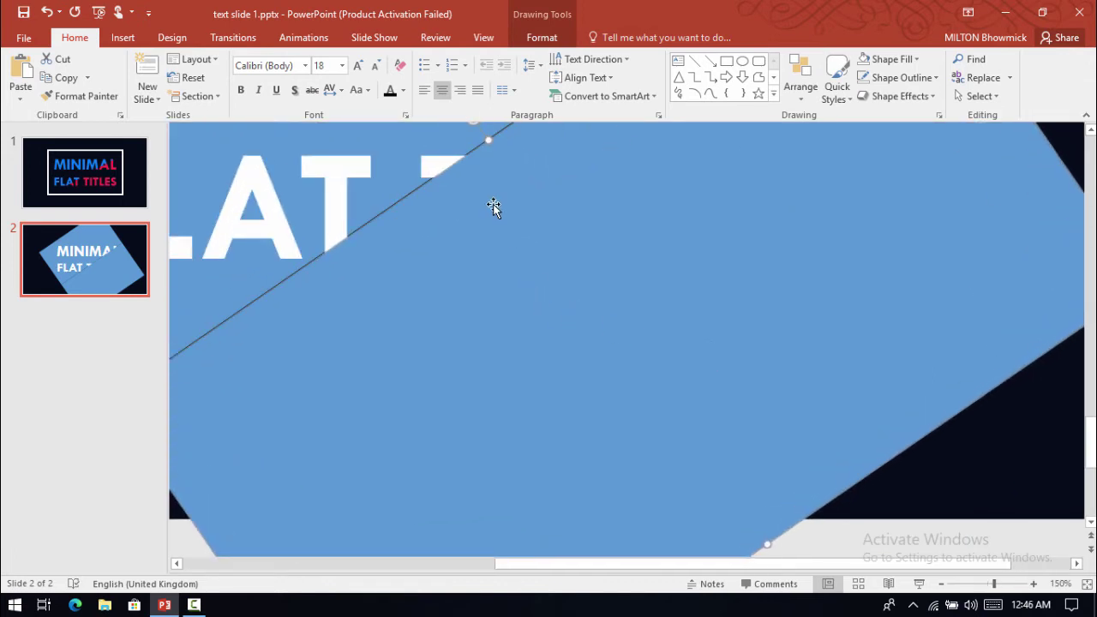
pyautogui.scroll(-8, 600, 202)
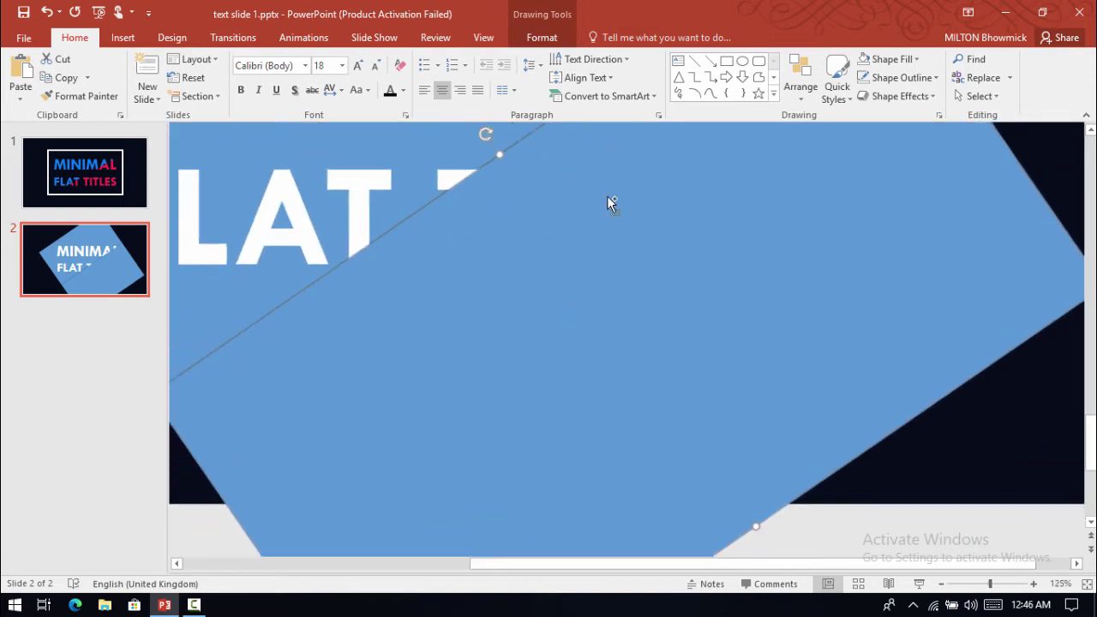
pyautogui.scroll(-2, 781, 213)
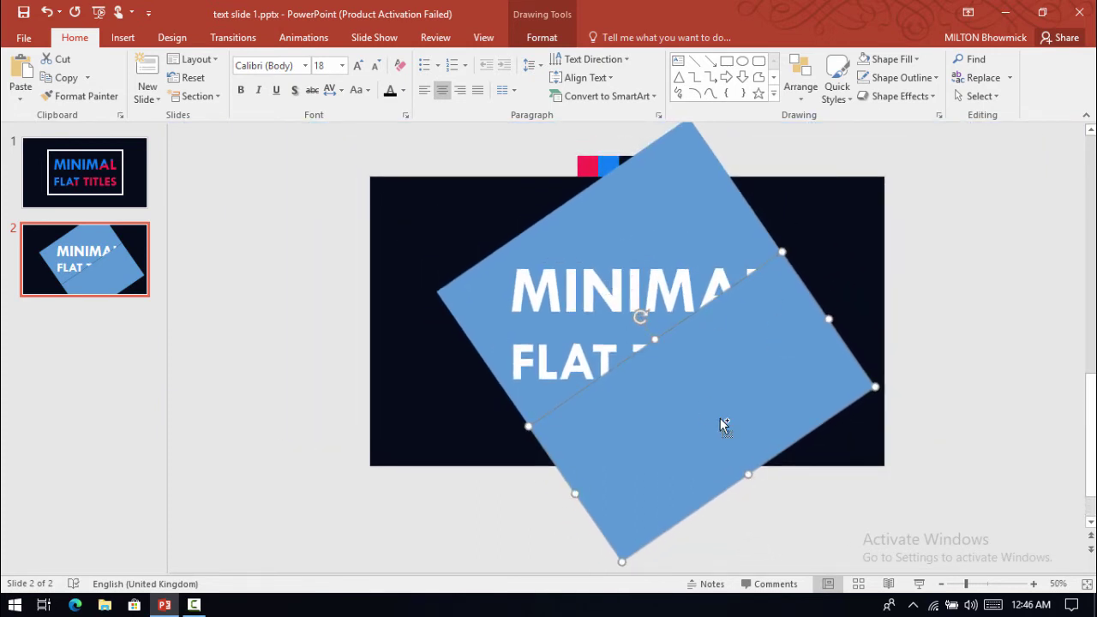
pyautogui.keyDown('shift'); pyautogui.click(585, 286); pyautogui.keyUp('shift')
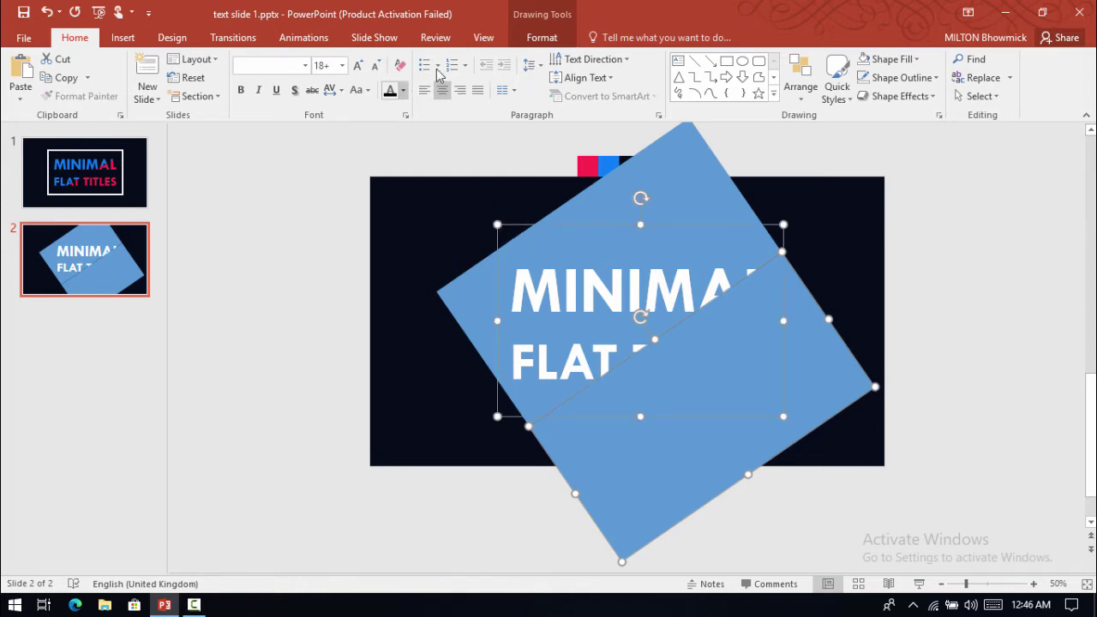
pyautogui.click(532, 38)
pyautogui.click(202, 94)
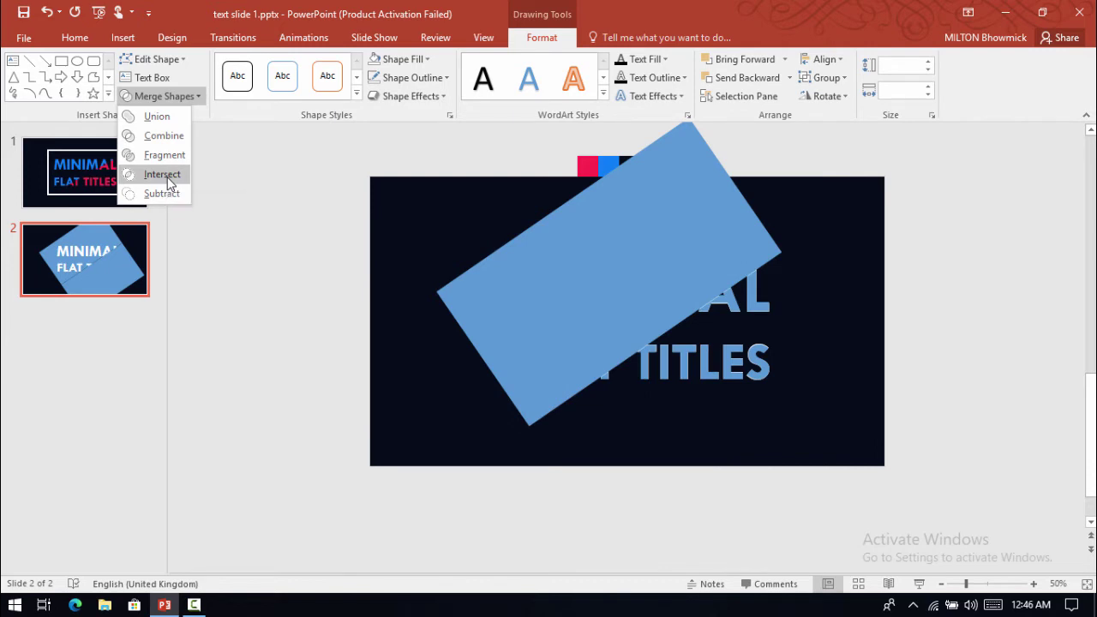
# Intersect the title text with the lower rectangle to cut out the AL and TITLES pieces.
pyautogui.click(168, 180)
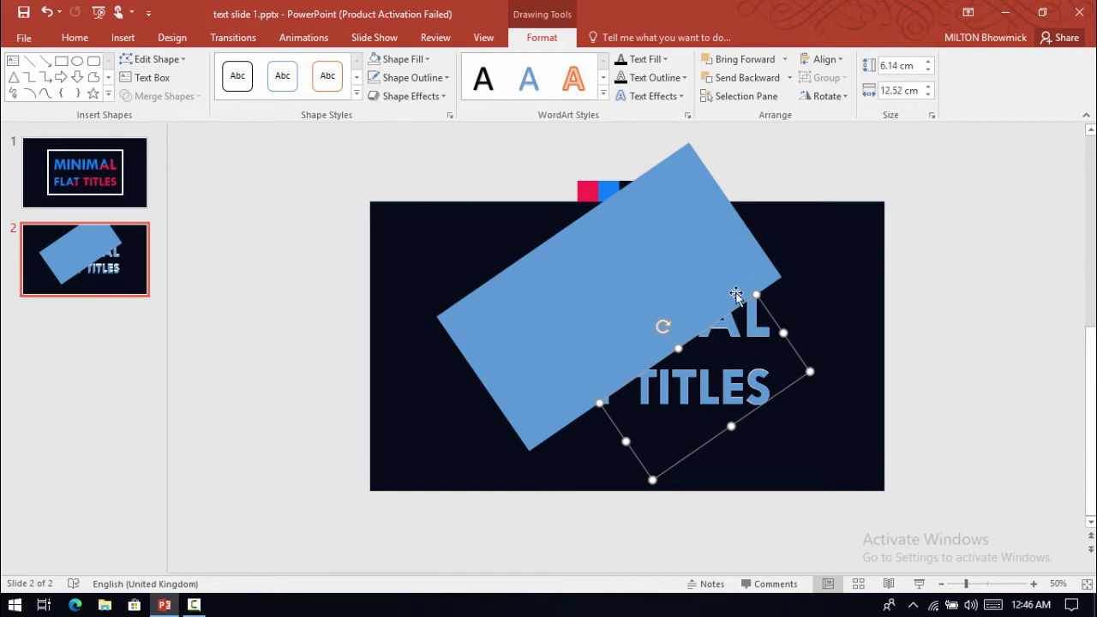
# Fill the cut-out letter piece with pink sampled from the swatch using the Eyedropper.
pyautogui.rightClick(765, 316)
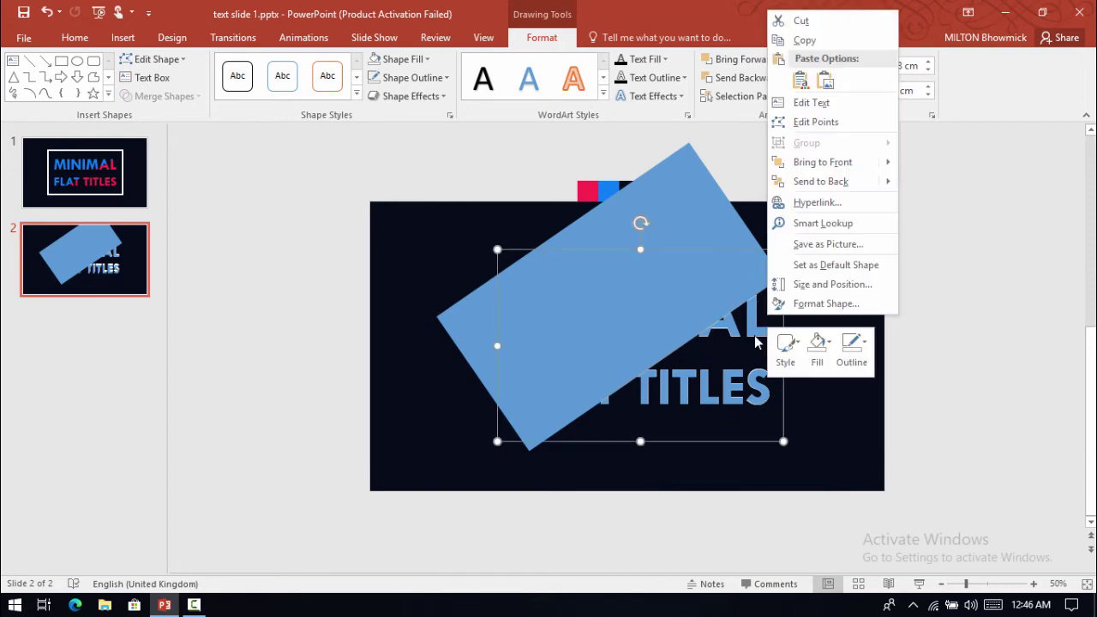
pyautogui.press('Escape')
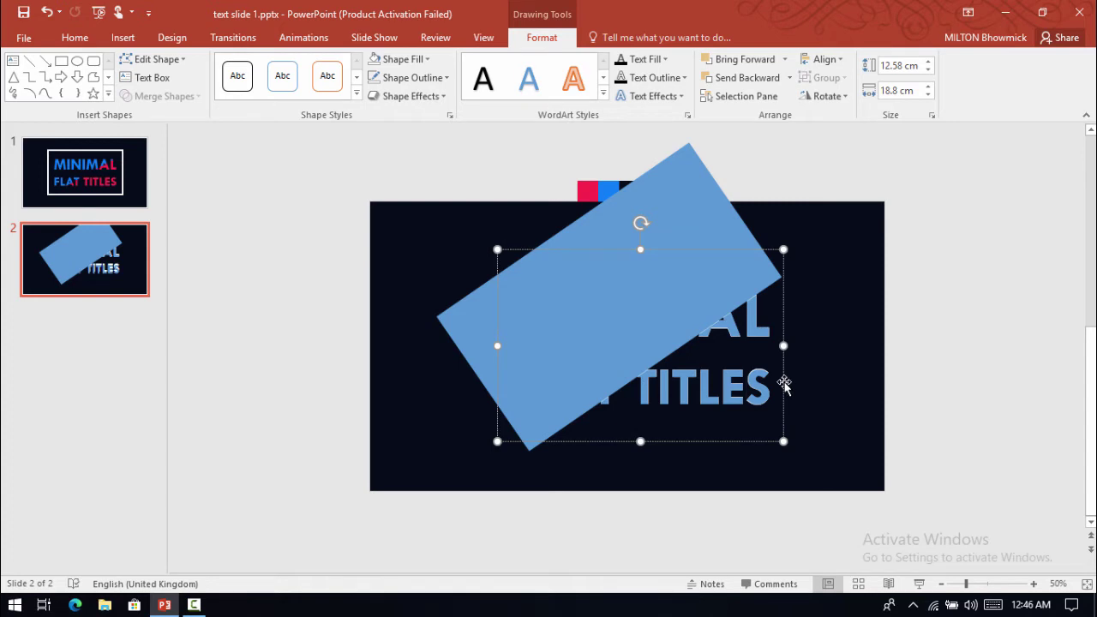
pyautogui.click(795, 393)
pyautogui.click(792, 393)
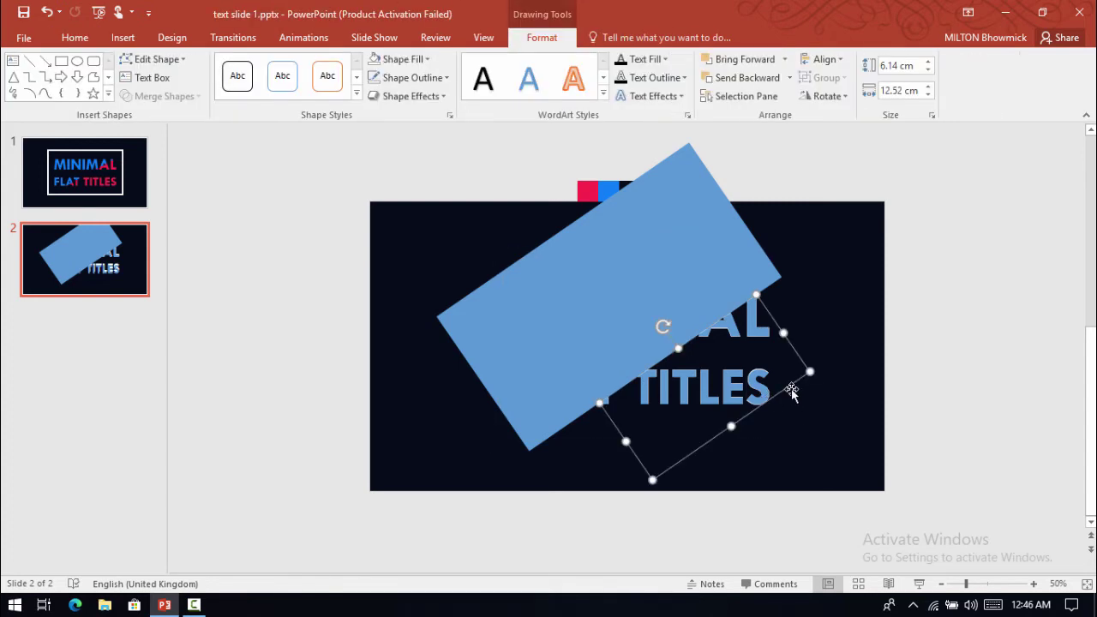
pyautogui.rightClick(790, 390)
pyautogui.click(839, 419)
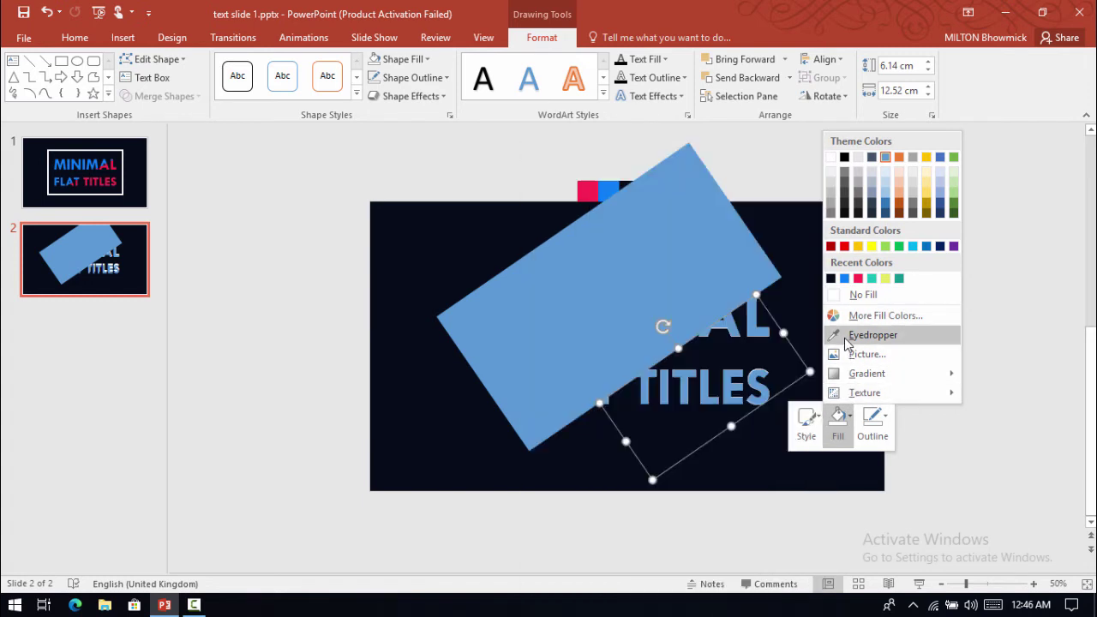
pyautogui.click(872, 335)
pyautogui.click(588, 190)
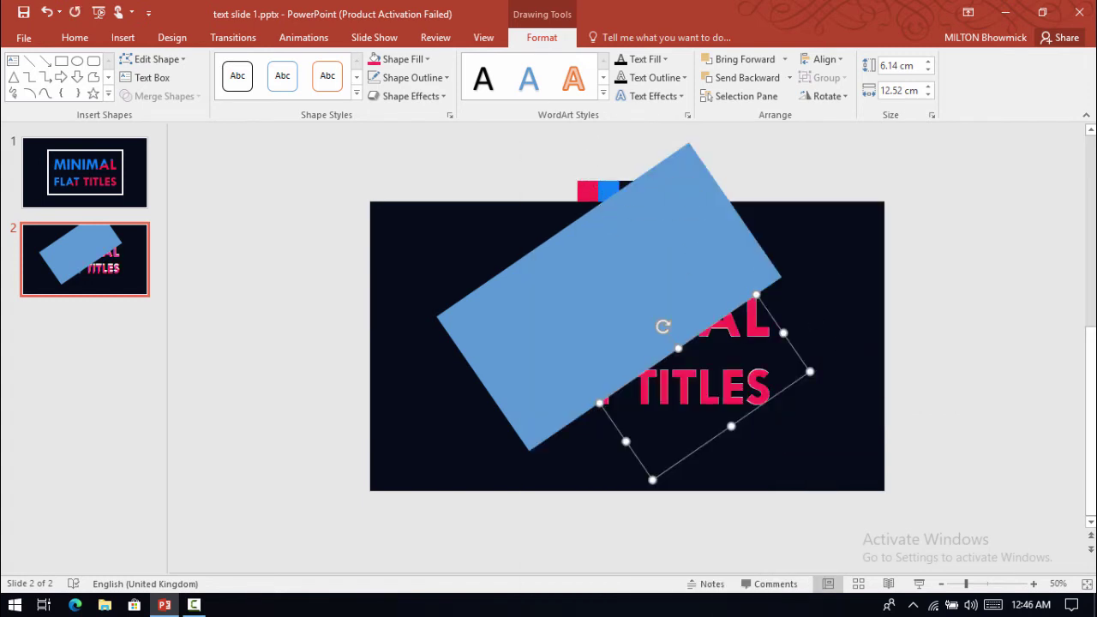
# Remove the pink piece's outline and clear the selection.
pyautogui.rightClick(794, 388)
pyautogui.click(877, 418)
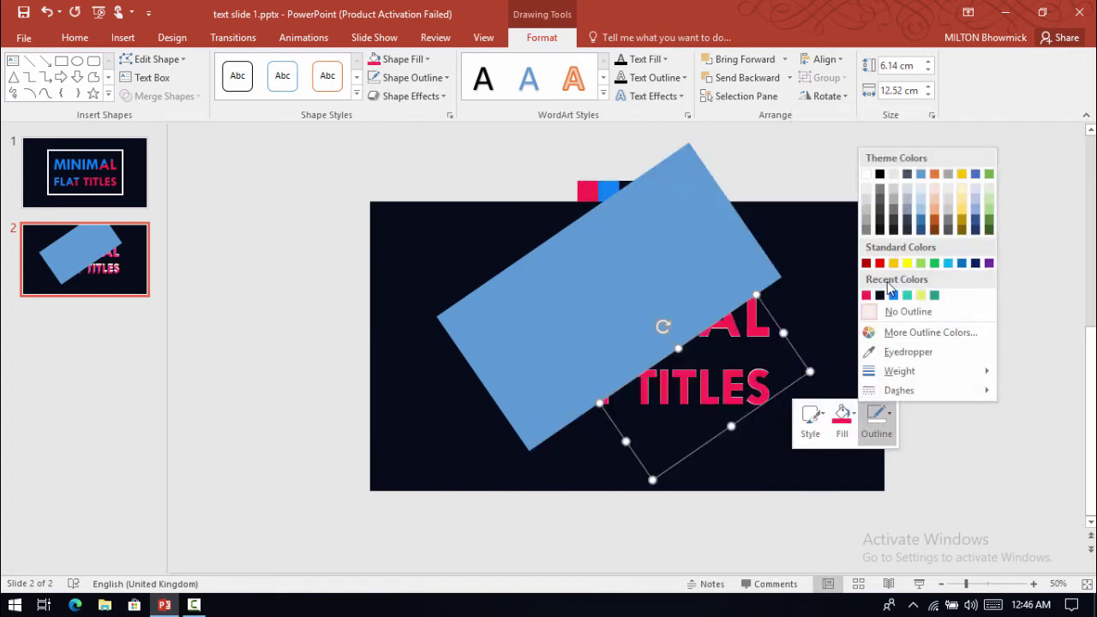
pyautogui.click(883, 314)
pyautogui.click(816, 365)
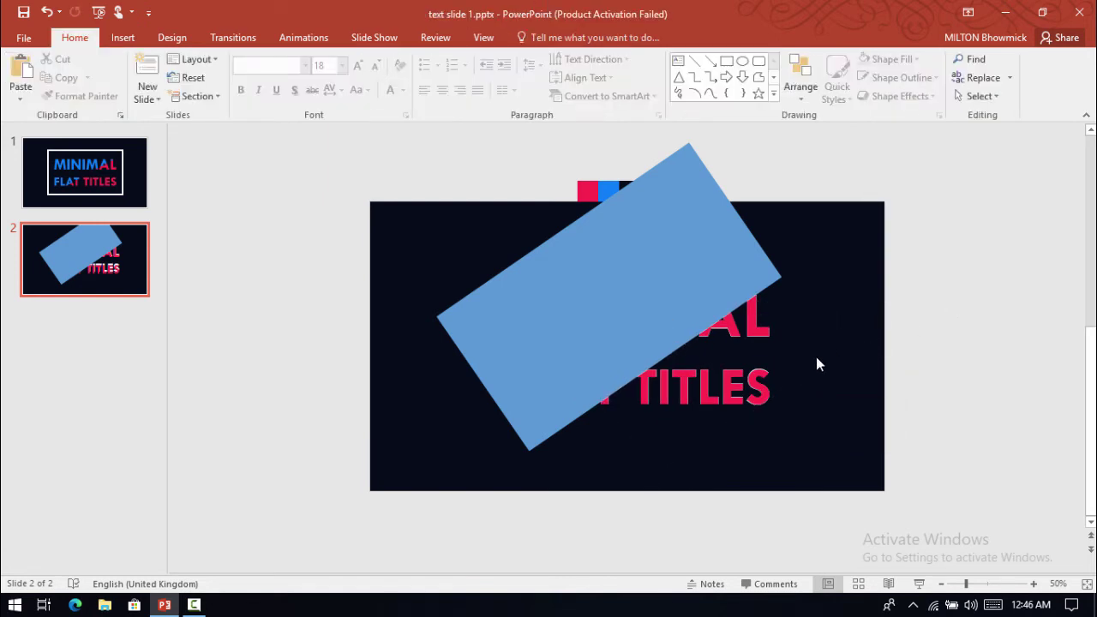
# Select just the upper tilted rectangle and the title text, then merge them with Intersect.
pyautogui.click(761, 392)
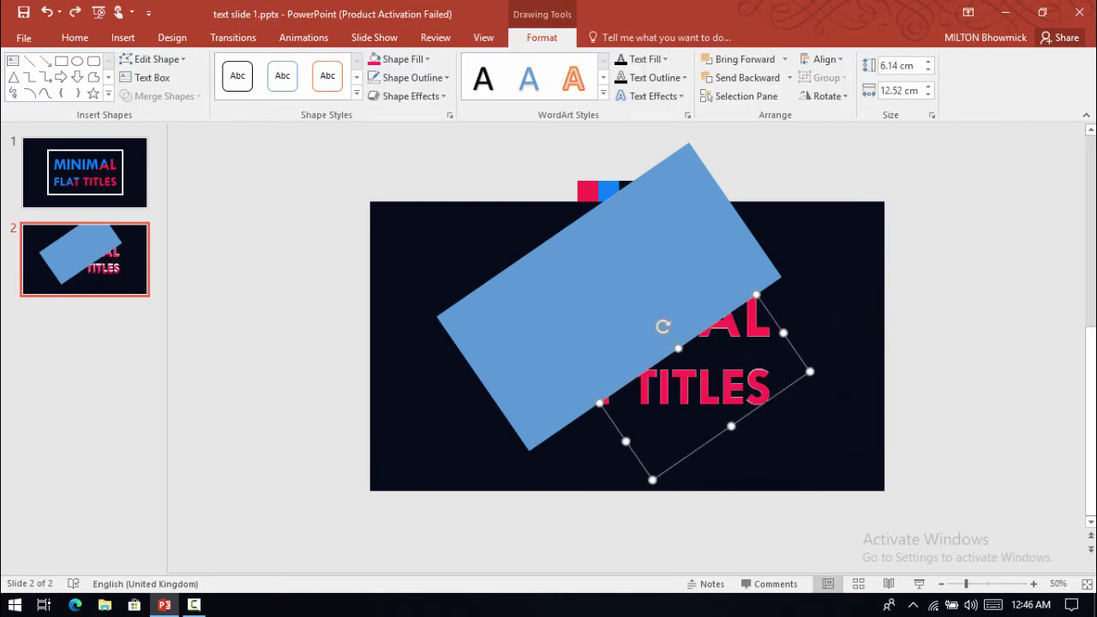
pyautogui.click(465, 227)
pyautogui.moveTo(359, 149); pyautogui.dragTo(892, 503)
pyautogui.keyDown('shift'); pyautogui.click(610, 193); pyautogui.keyUp('shift')
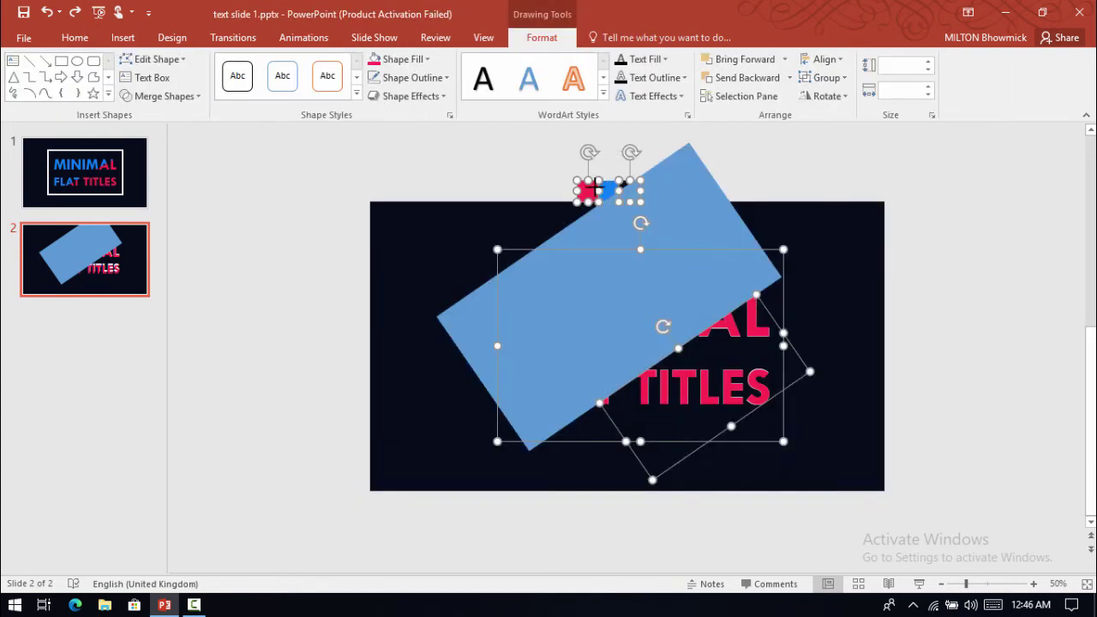
pyautogui.keyDown('shift'); pyautogui.click(590, 190); pyautogui.keyUp('shift')
pyautogui.keyDown('shift'); pyautogui.click(619, 182); pyautogui.keyUp('shift')
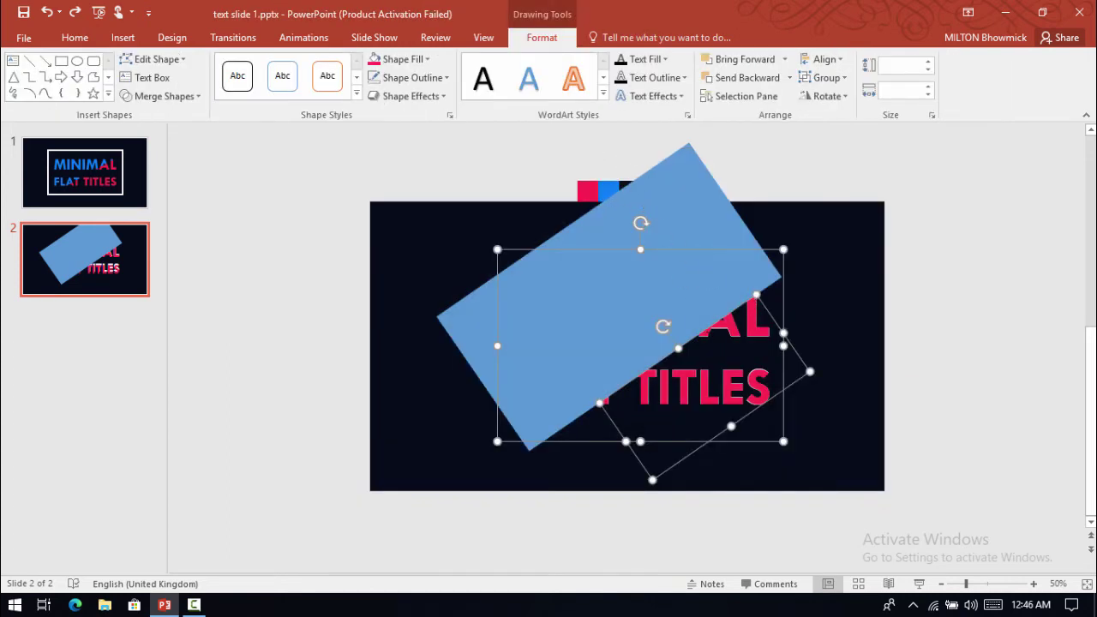
pyautogui.keyDown('shift'); pyautogui.click(796, 379); pyautogui.keyUp('shift')
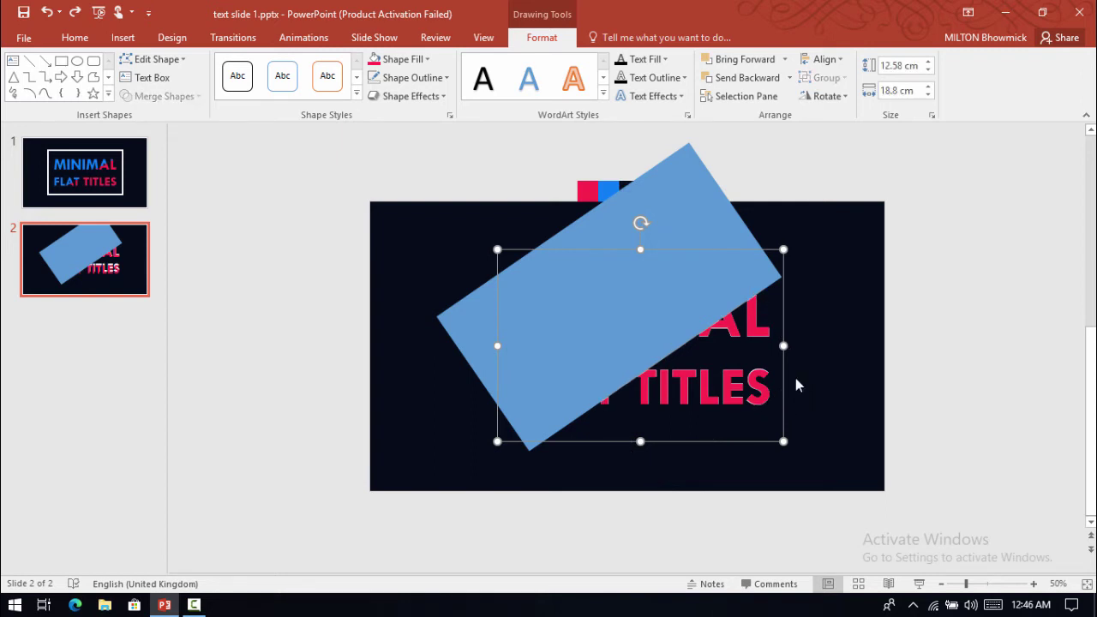
pyautogui.keyDown('shift'); pyautogui.click(673, 210); pyautogui.keyUp('shift')
pyautogui.click(174, 99)
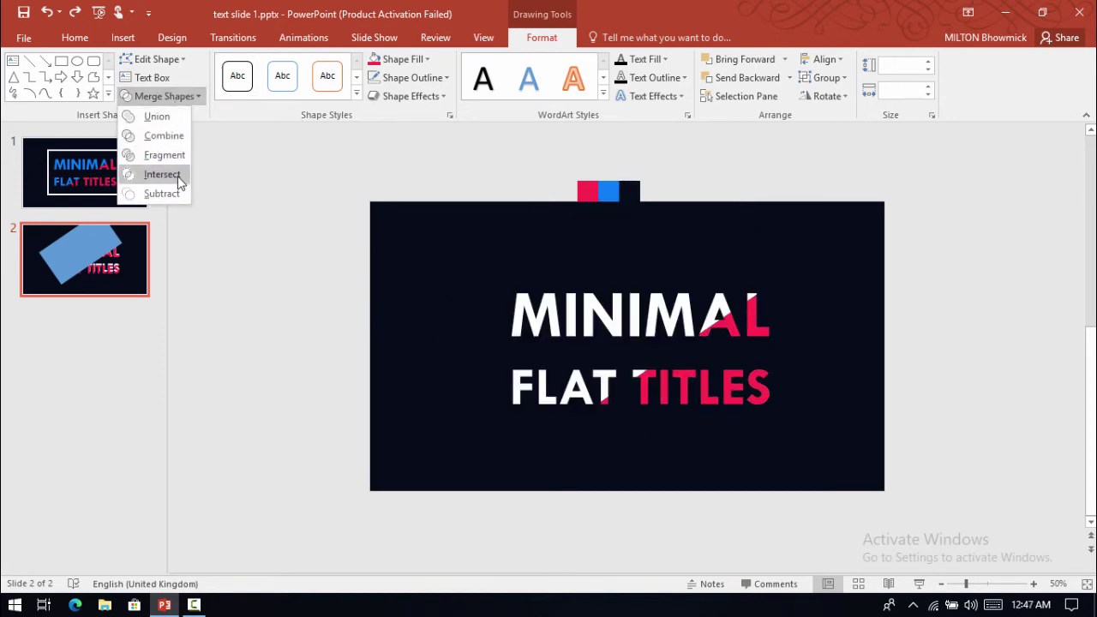
pyautogui.click(178, 176)
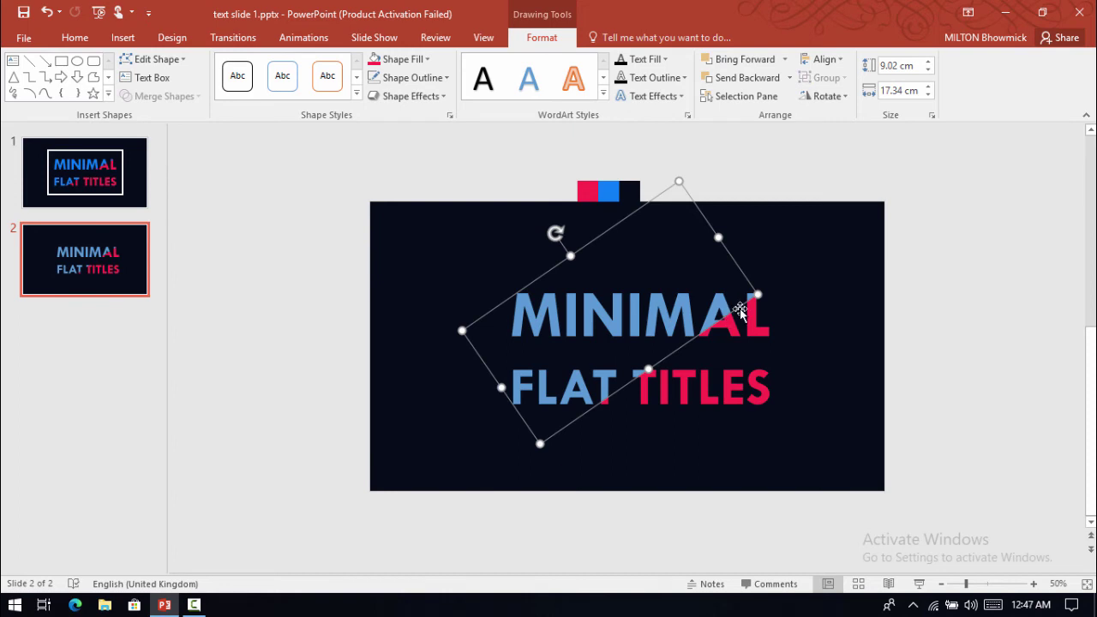
# Fill the merged title letters with the bright blue sampled from the swatch.
pyautogui.rightClick(755, 317)
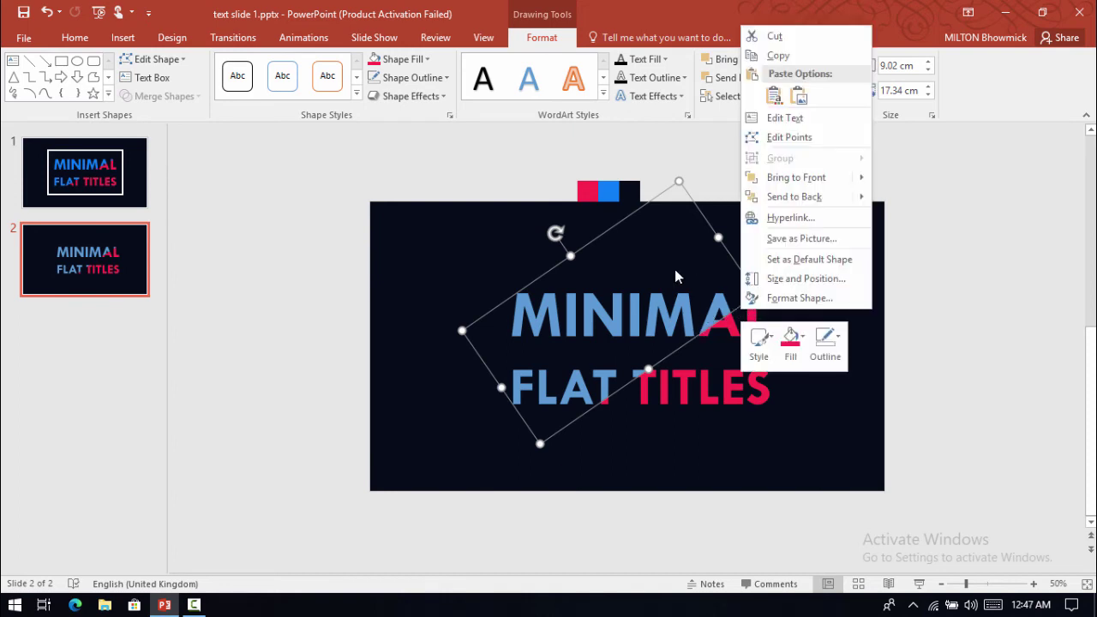
pyautogui.click(798, 350)
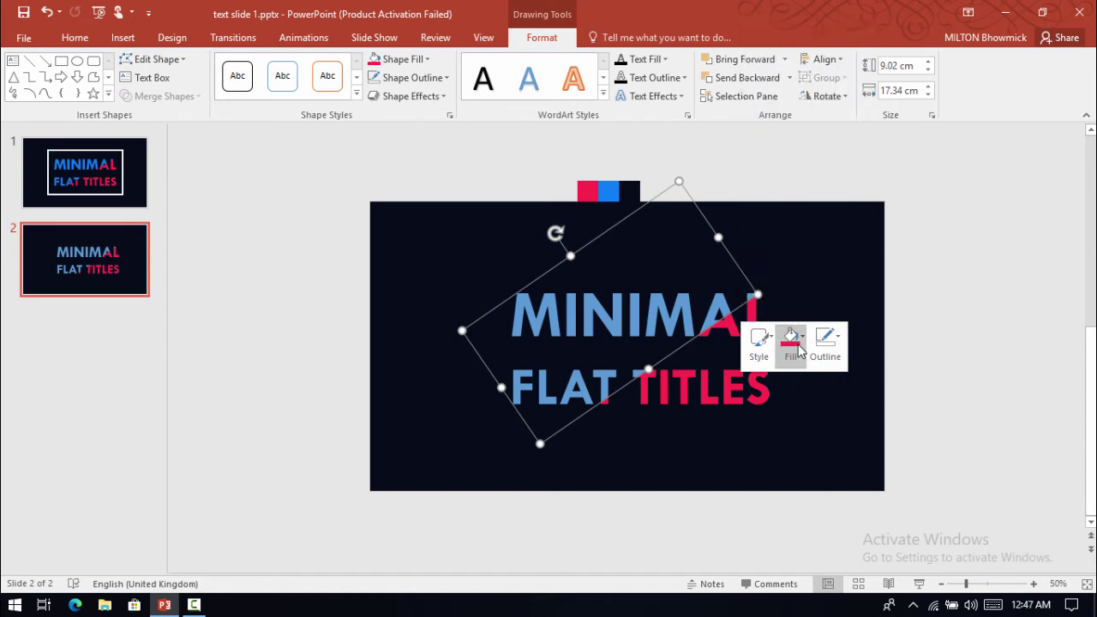
pyautogui.click(802, 251)
pyautogui.click(613, 183)
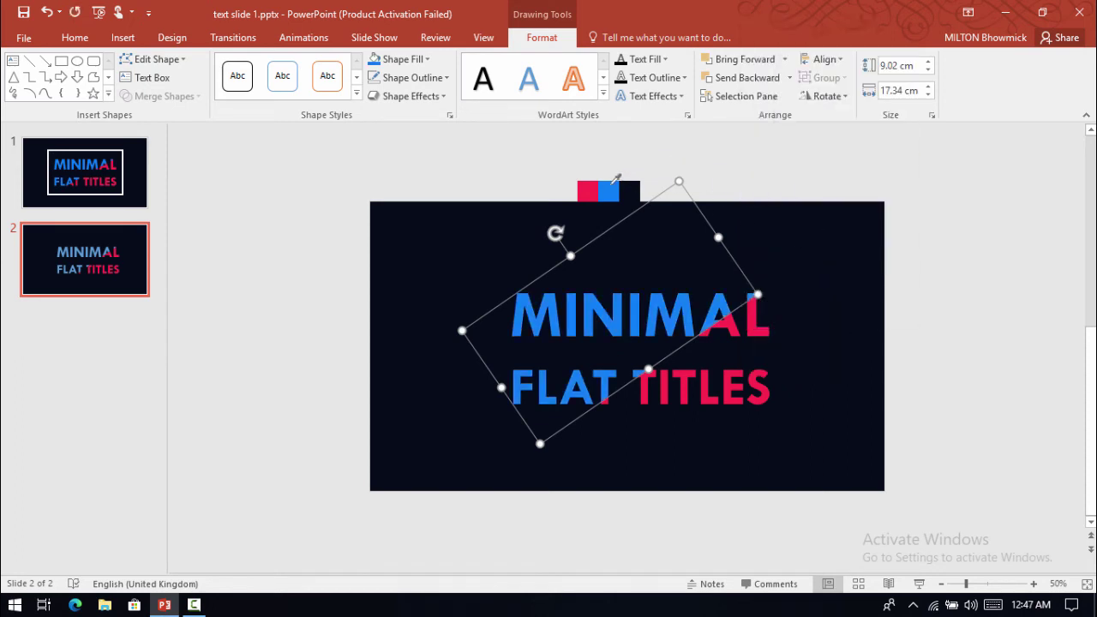
# Reselect the blue title shape.
pyautogui.click(840, 401)
pyautogui.moveTo(460, 247); pyautogui.dragTo(497, 248)
pyautogui.click(571, 326)
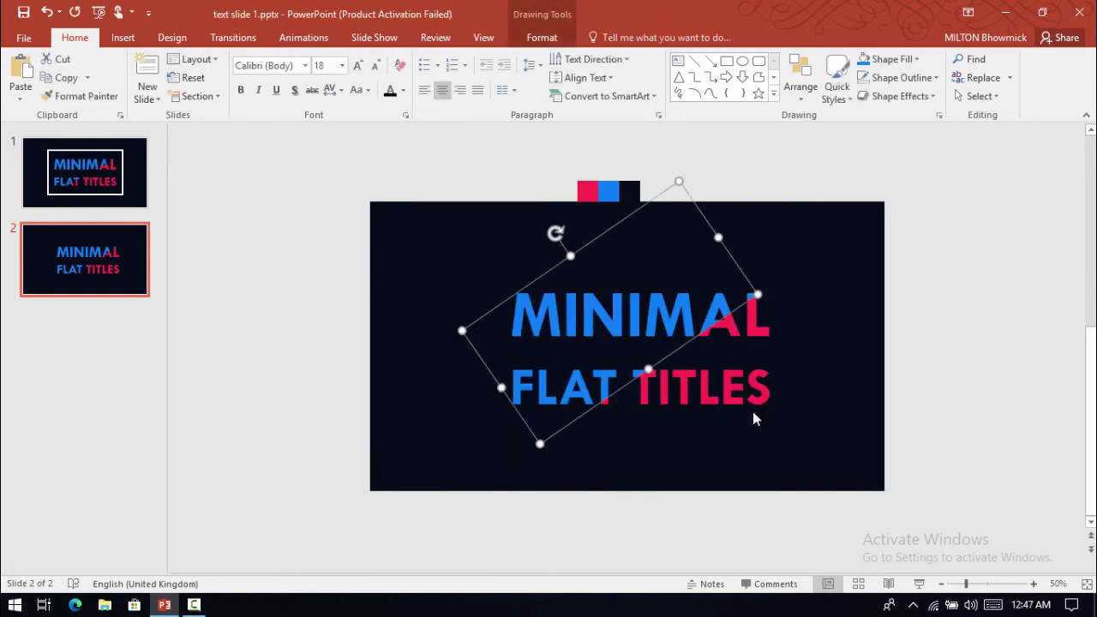
# Shift the blue title shape and pink letter piece together slightly left.
pyautogui.keyDown('shift'); pyautogui.click(711, 386); pyautogui.keyUp('shift')
pyautogui.press('Left')
pyautogui.press('Left')
pyautogui.moveTo(661, 302); pyautogui.dragTo(653, 299)
# Draw a rectangle covering the title area and lower its top edge.
pyautogui.click(727, 60)
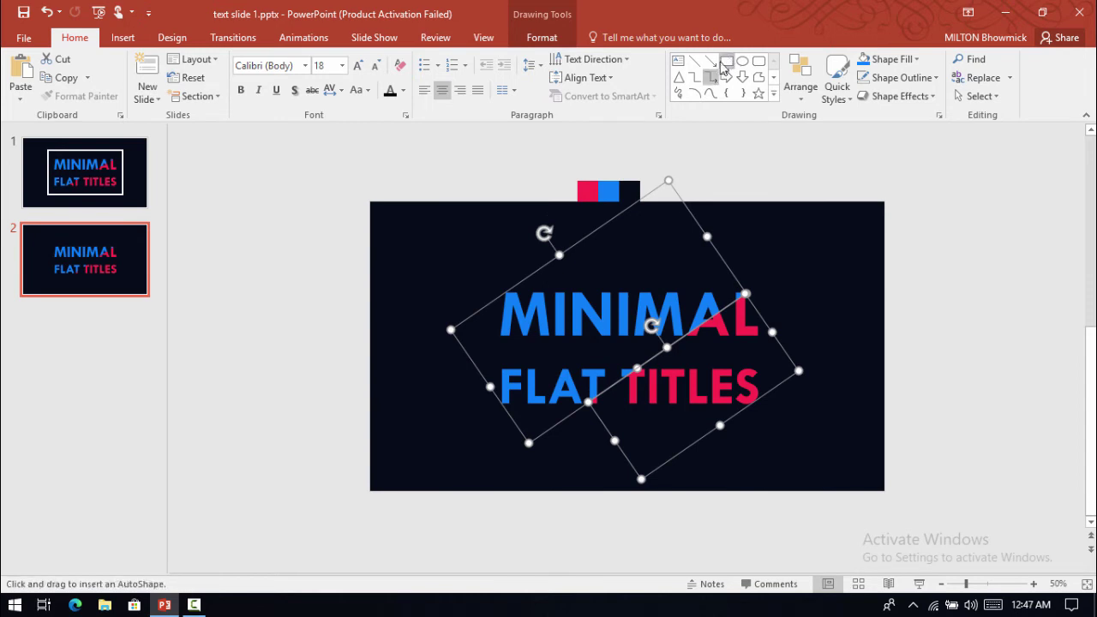
pyautogui.moveTo(444, 220); pyautogui.dragTo(795, 435)
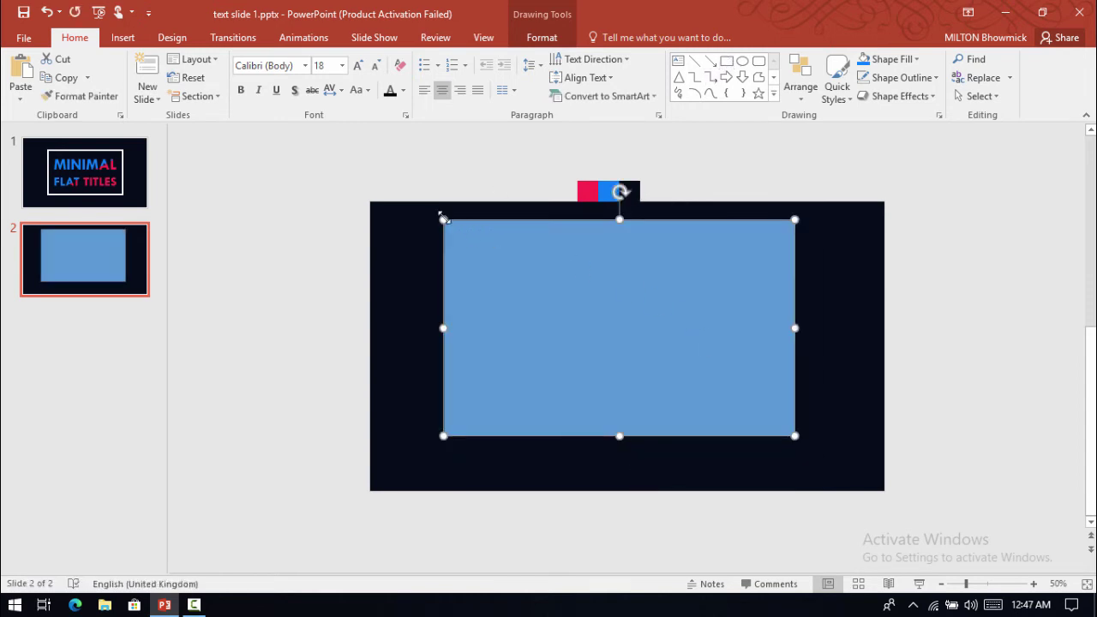
pyautogui.moveTo(620, 218); pyautogui.dragTo(620, 252)
# Set the rectangle's outline width to 10 pt.
pyautogui.rightClick(619, 250)
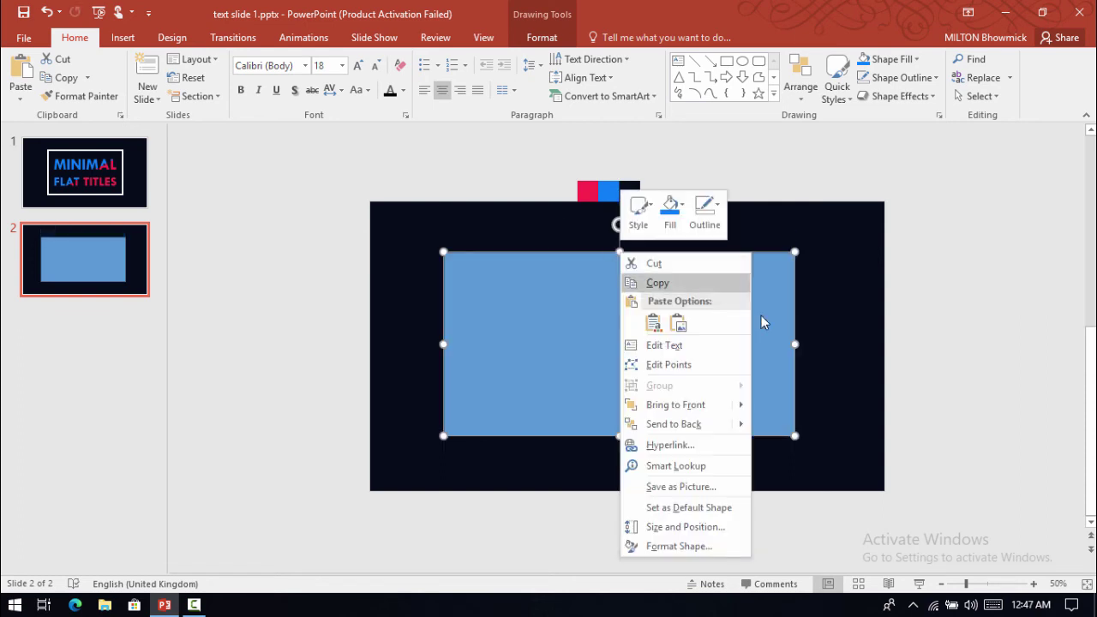
pyautogui.click(705, 215)
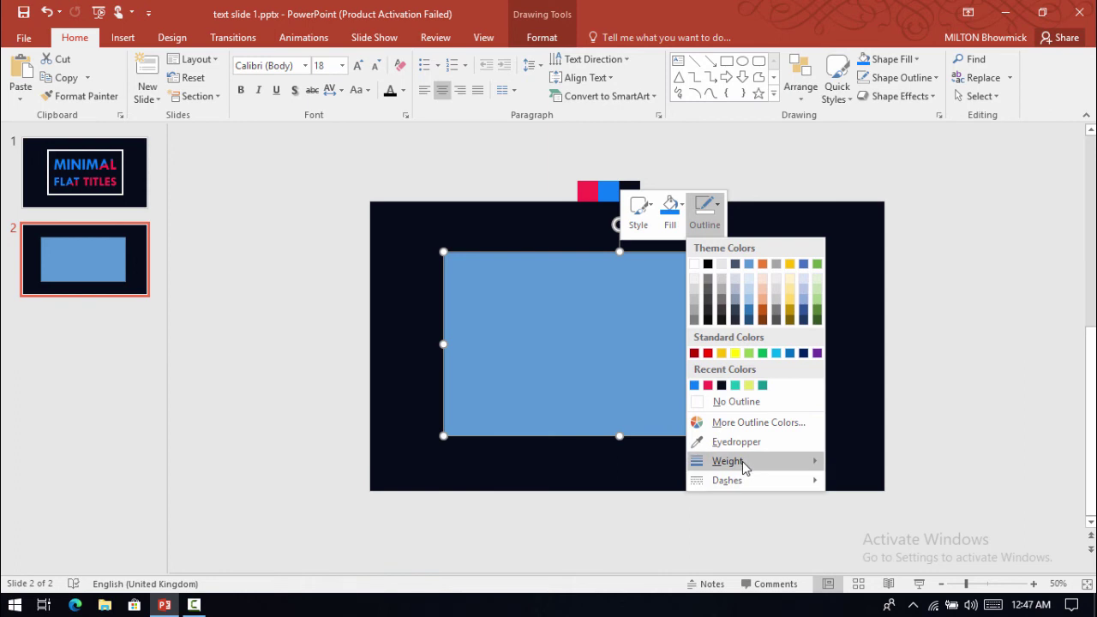
pyautogui.moveTo(741, 467)
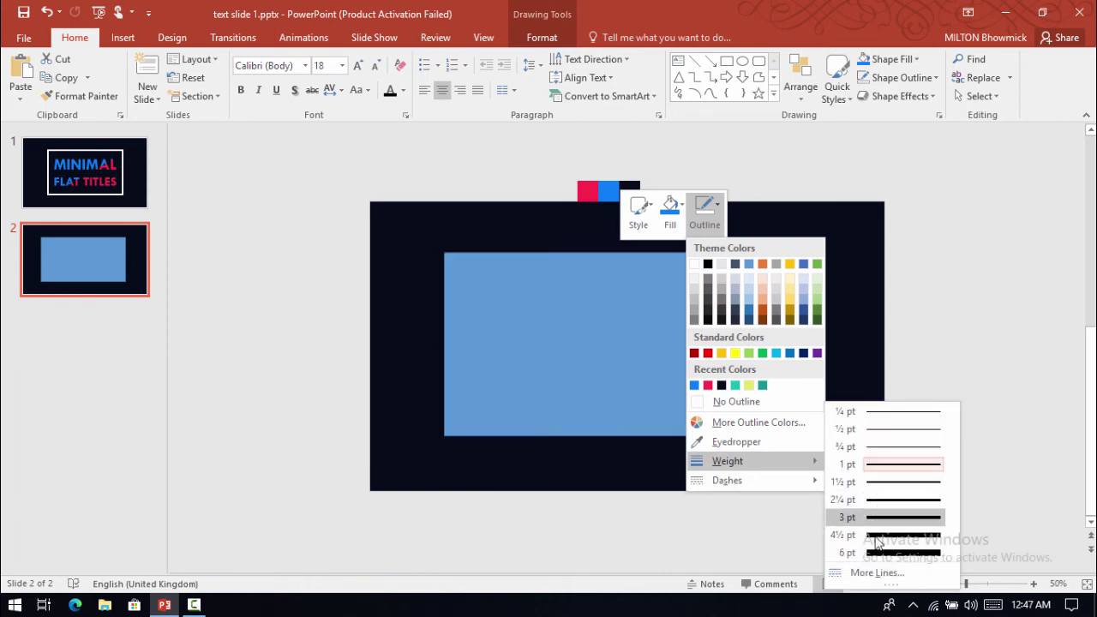
pyautogui.click(654, 374)
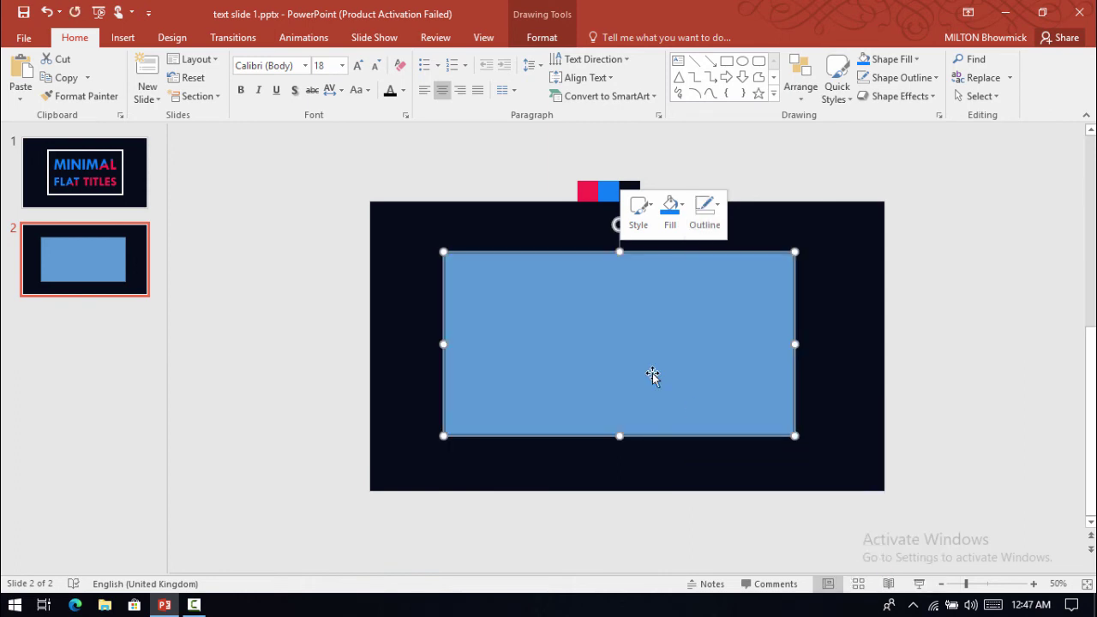
pyautogui.rightClick(654, 374)
pyautogui.click(738, 411)
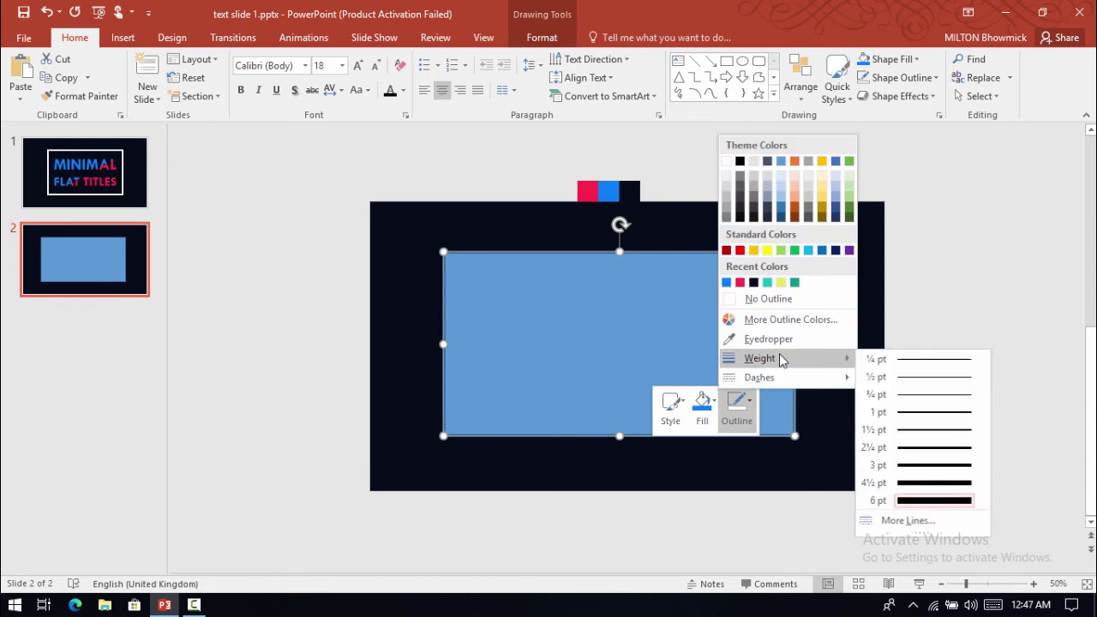
pyautogui.click(909, 518)
pyautogui.click(1037, 360)
pyautogui.write('10')
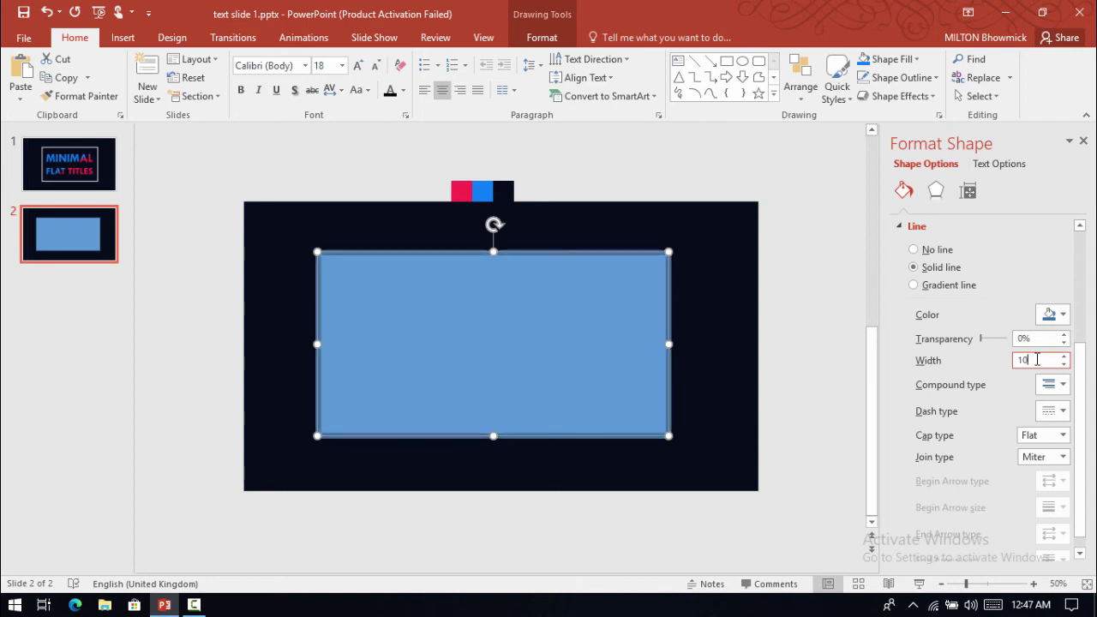
pyautogui.click(1083, 141)
# Remove the rectangle's fill so the title letters show through.
pyautogui.rightClick(782, 316)
pyautogui.click(836, 330)
pyautogui.click(853, 218)
pyautogui.click(866, 347)
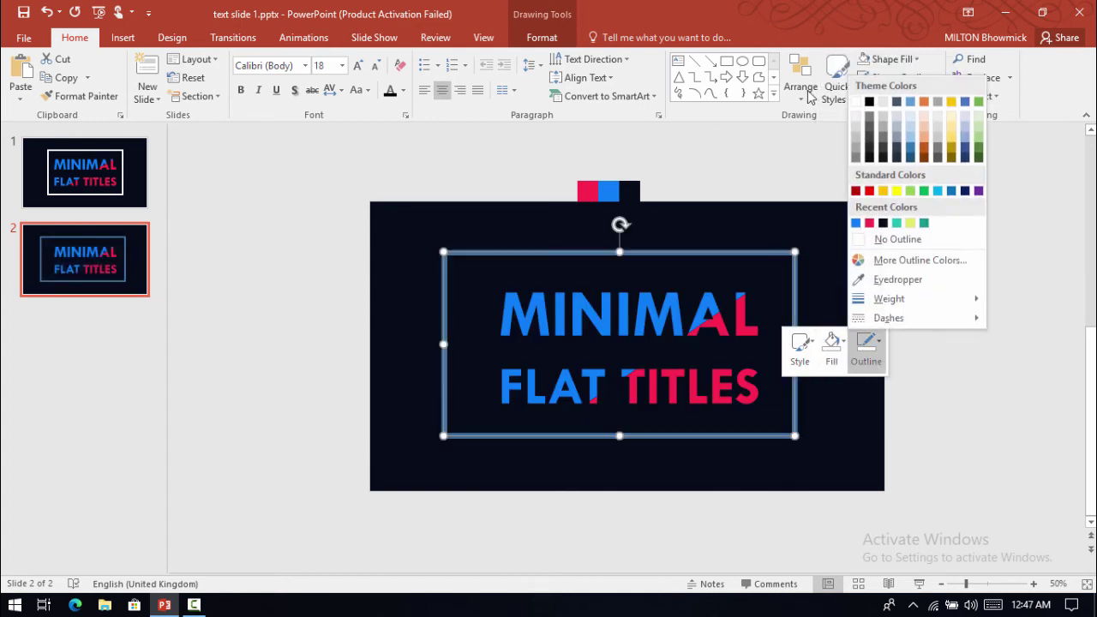
# Make the frame outline white, then shift the frame and title slightly right together.
pyautogui.click(857, 102)
pyautogui.click(888, 385)
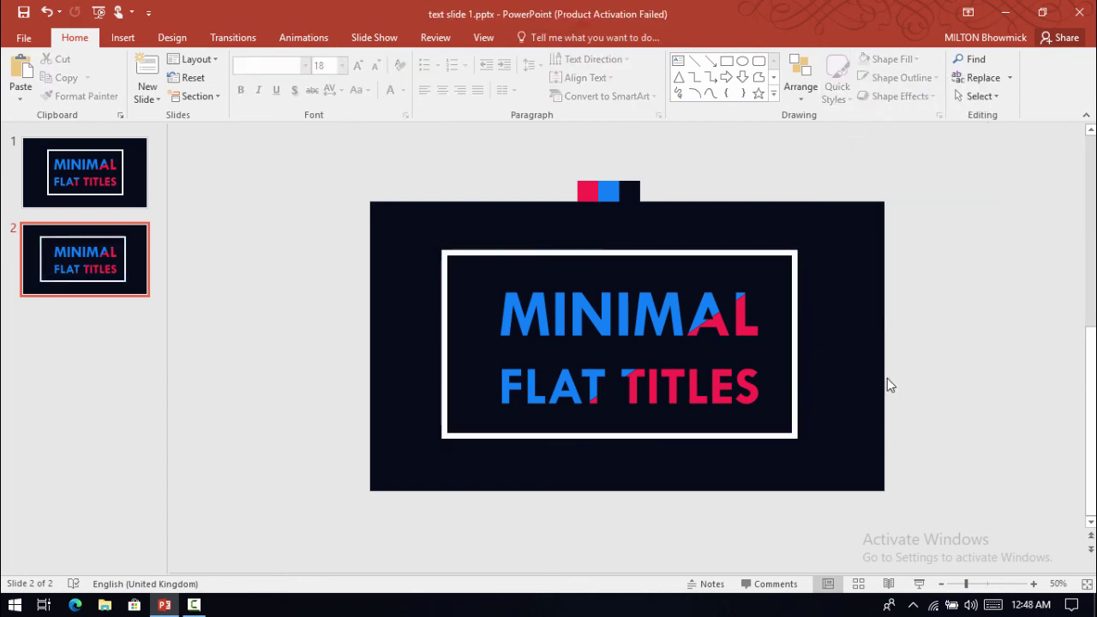
pyautogui.moveTo(407, 216); pyautogui.dragTo(895, 495)
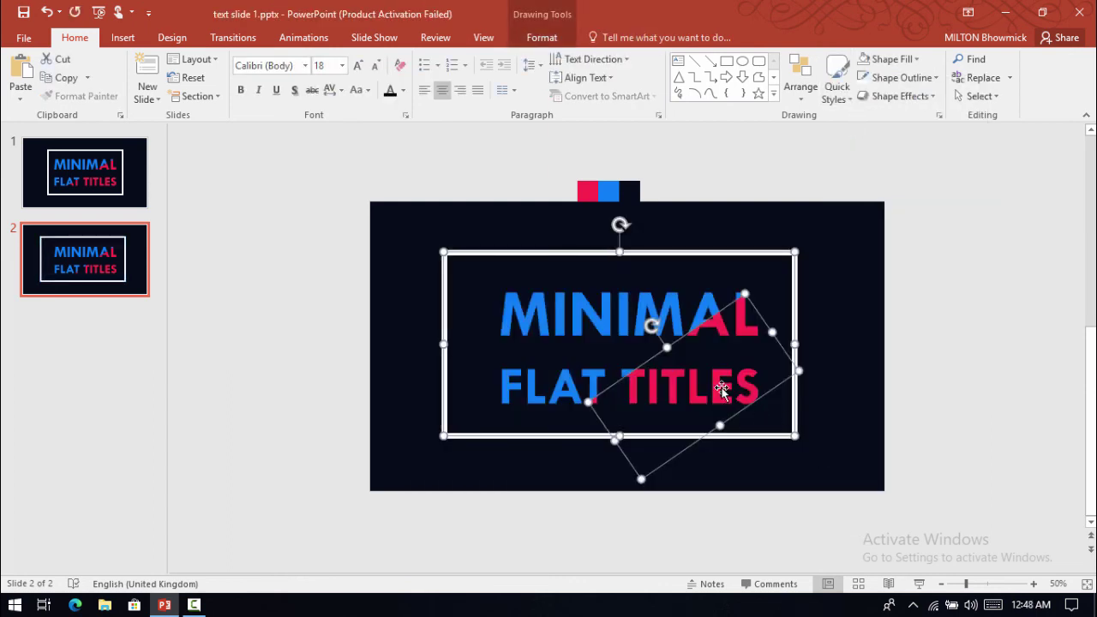
pyautogui.hotkey('ctrl', 'v')
pyautogui.moveTo(536, 248); pyautogui.dragTo(548, 258)
pyautogui.click(809, 228)
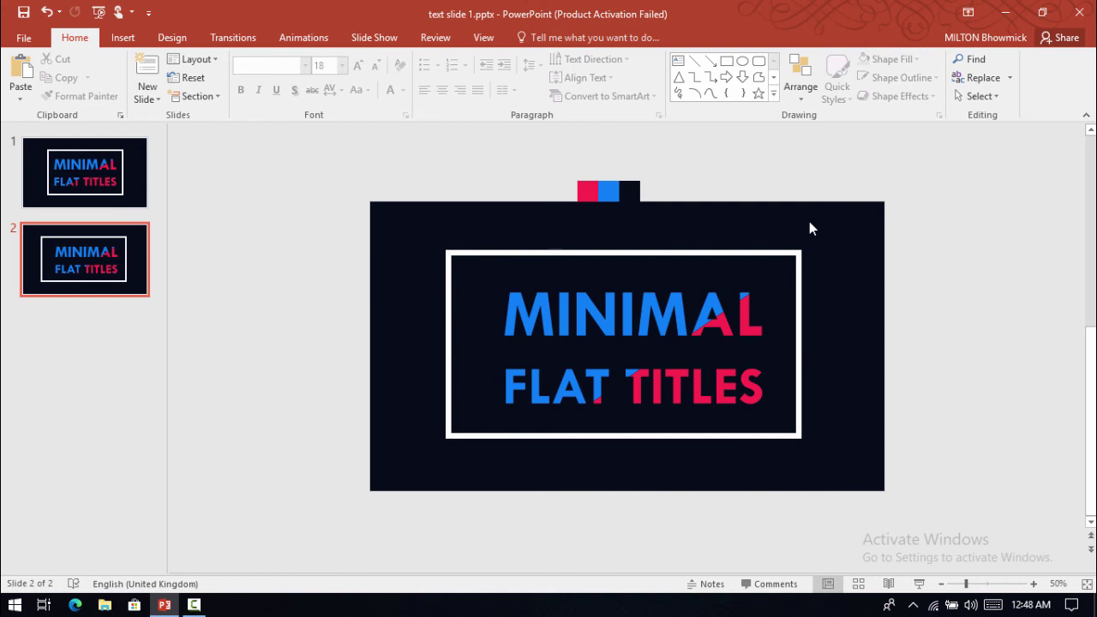